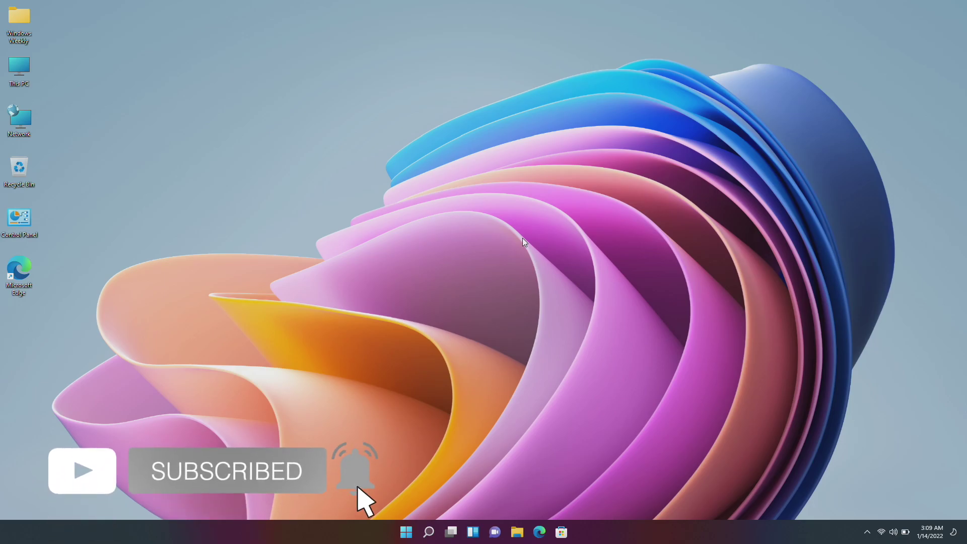
Confirm Windows 11 Home 21H2 on the About page, then close Settings and launch Edge.
key("super")
type("ab")
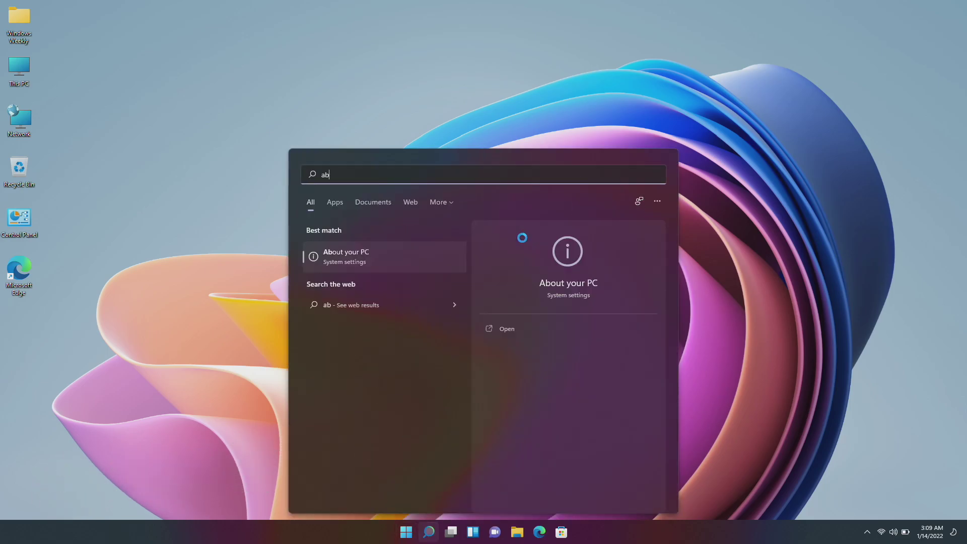
key("Return")
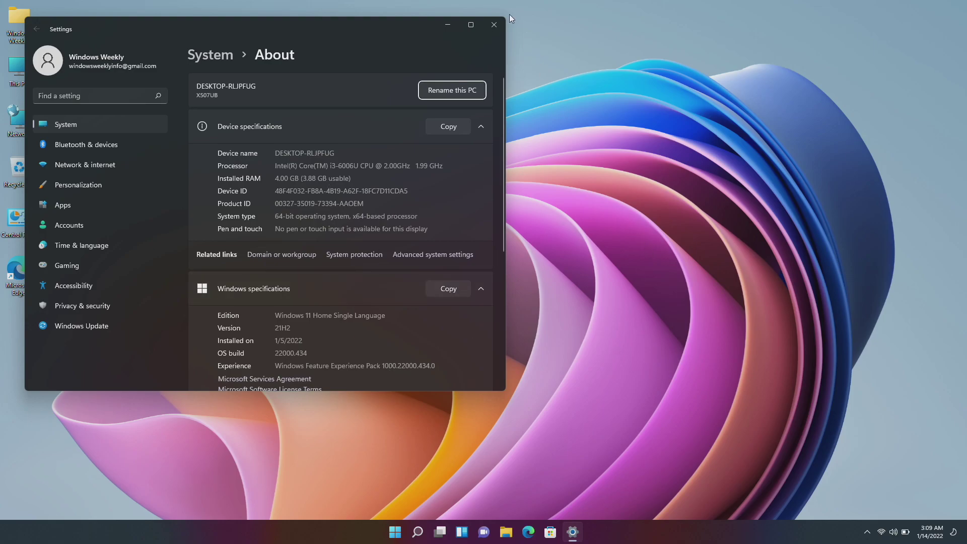
left_click(493, 24)
left_click(540, 532)
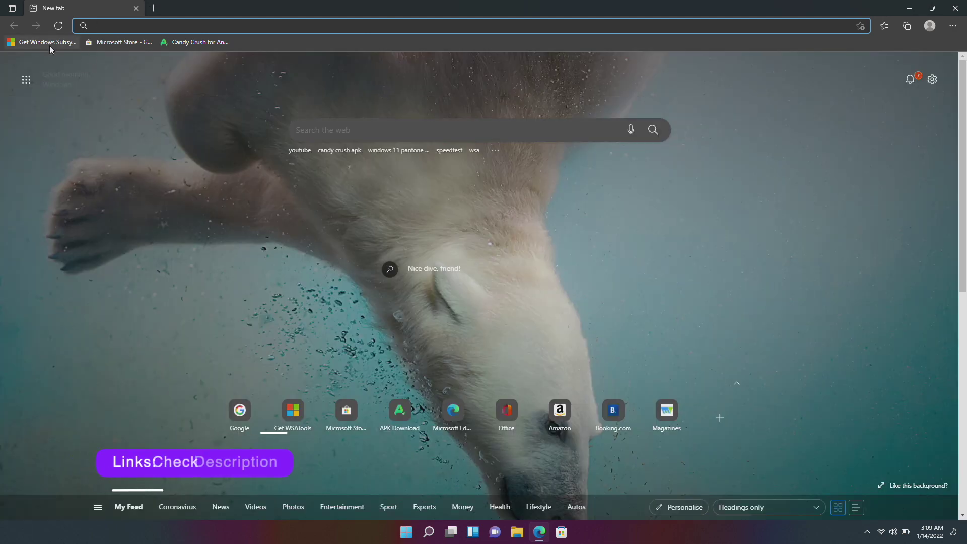
Try installing Windows Subsystem for Android from its Store page; the Store reports insufficient memory.
left_click(48, 43)
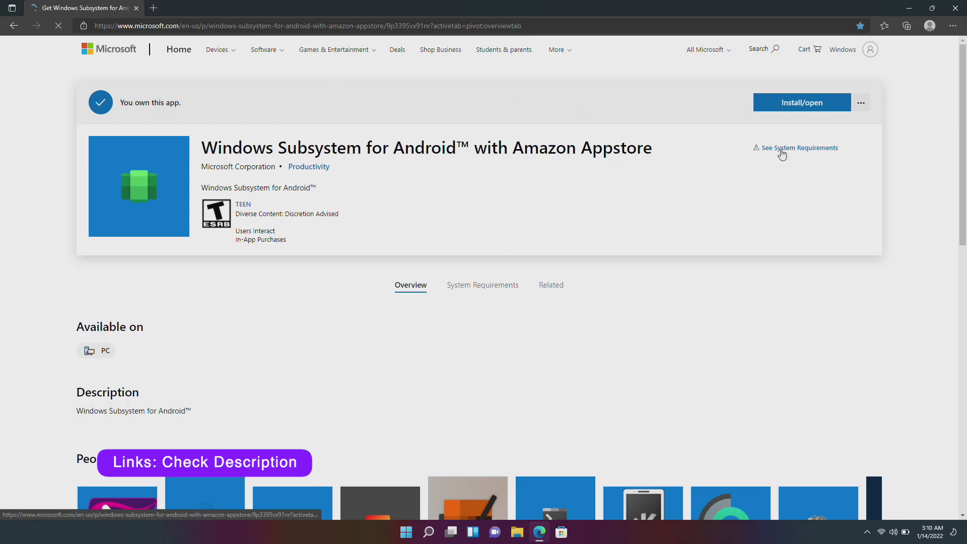
left_click(801, 104)
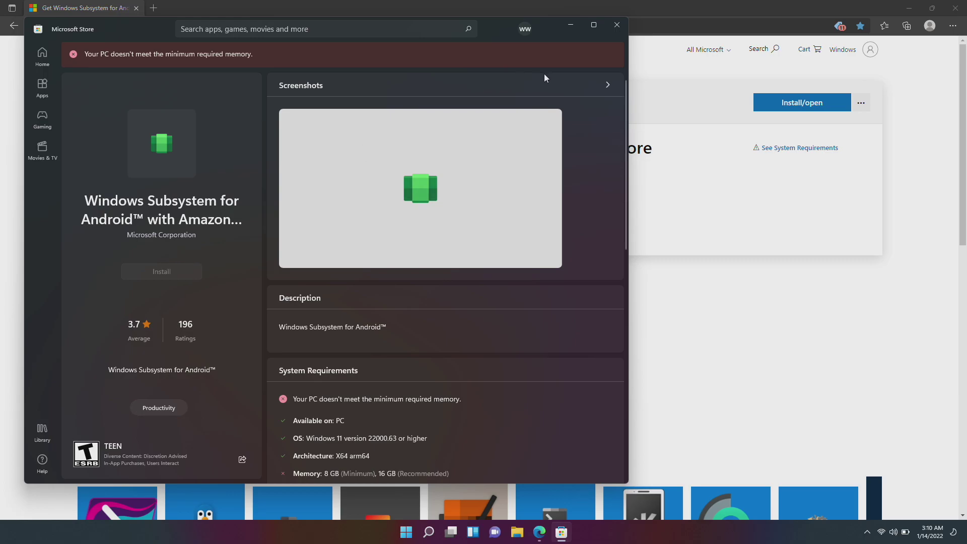
left_click(615, 25)
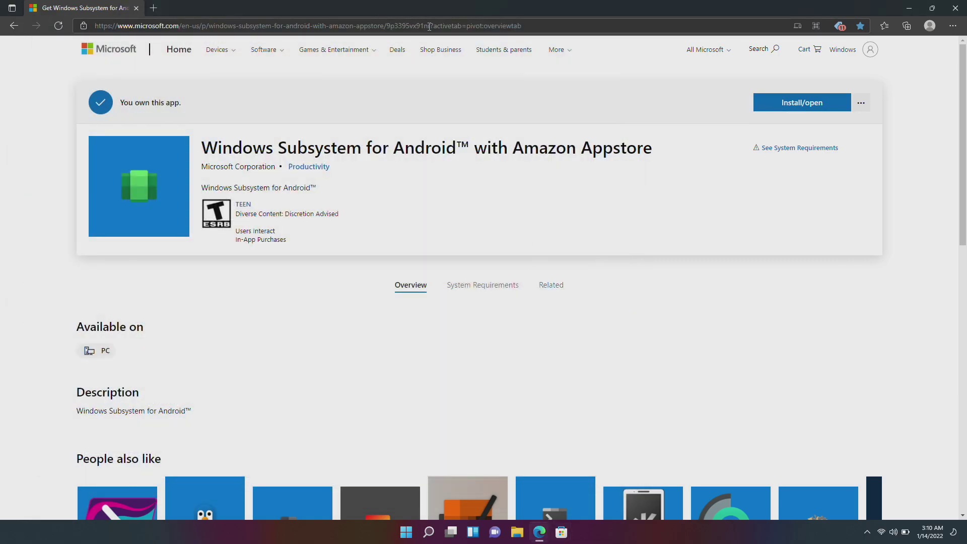
Copy the WSA store page address up to the product id into a new tab.
left_click_drag(431, 26, 46, 28)
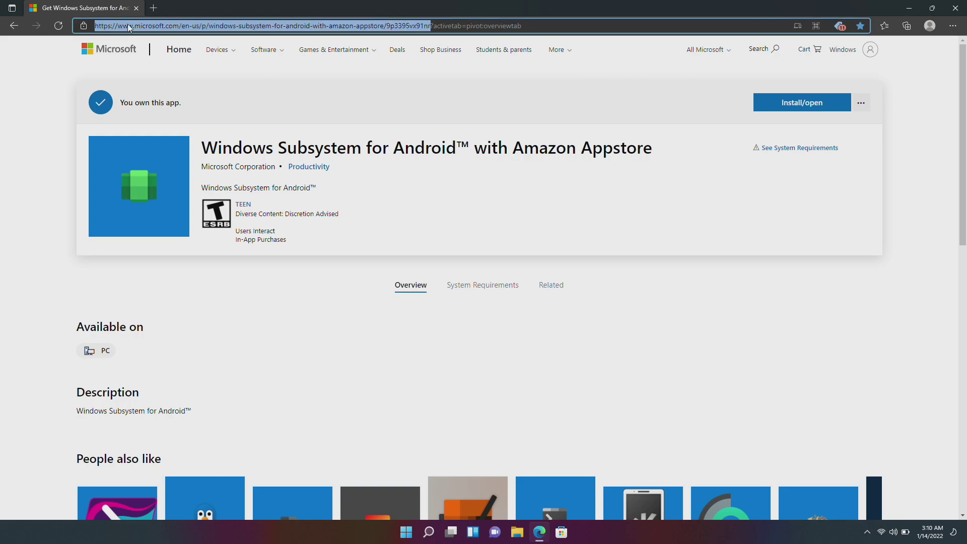
right_click(128, 26)
left_click(165, 136)
left_click(155, 9)
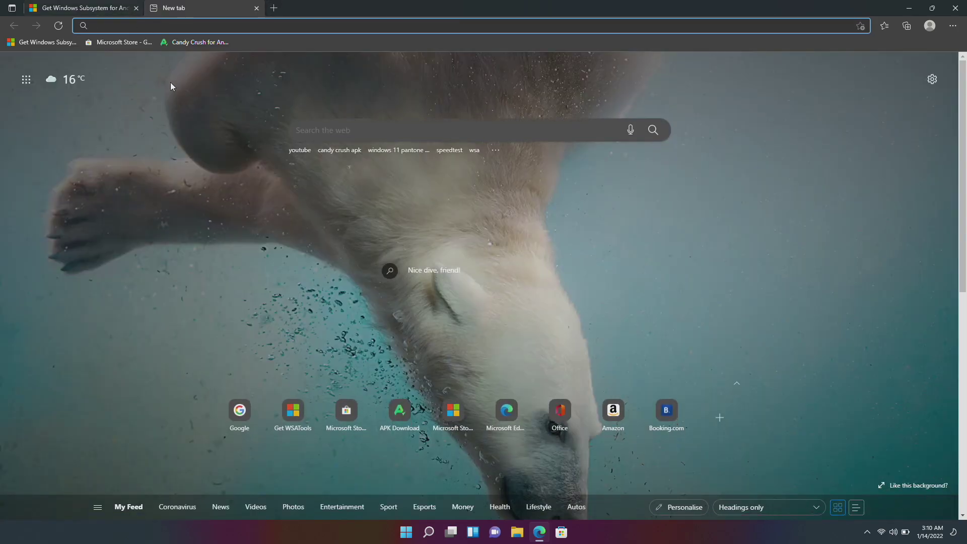
Paste the WSA store URL into rg-adguard, pick the Slow ring and generate download links.
left_click(126, 41)
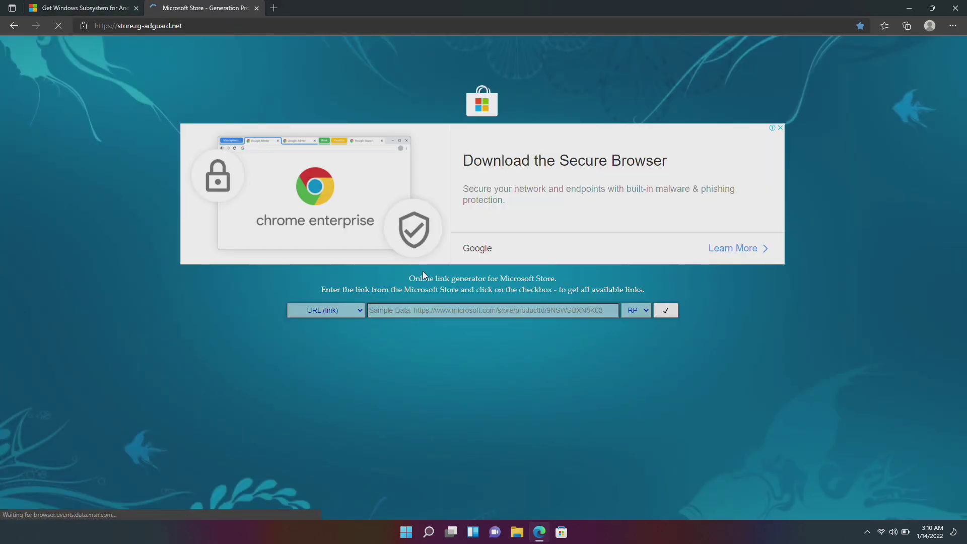
right_click(441, 311)
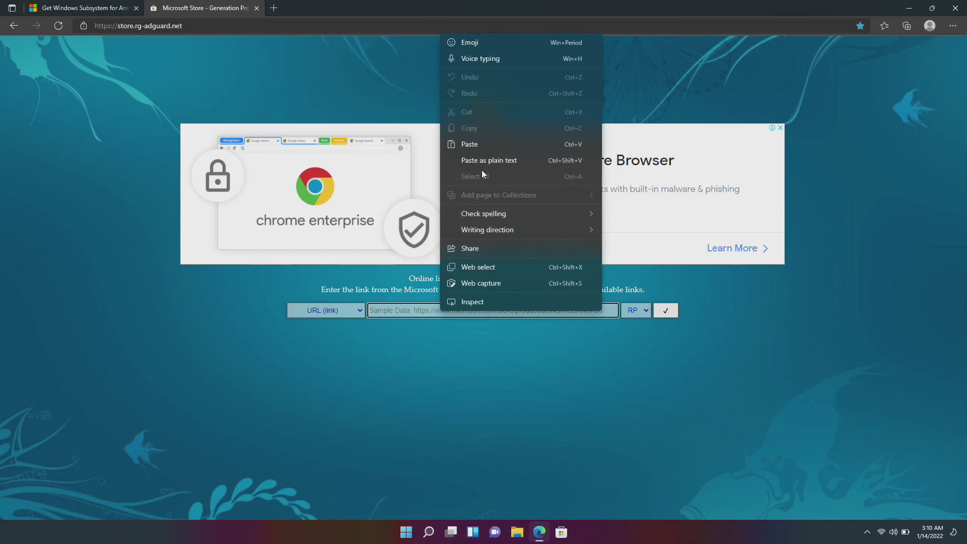
left_click(488, 143)
left_click(636, 310)
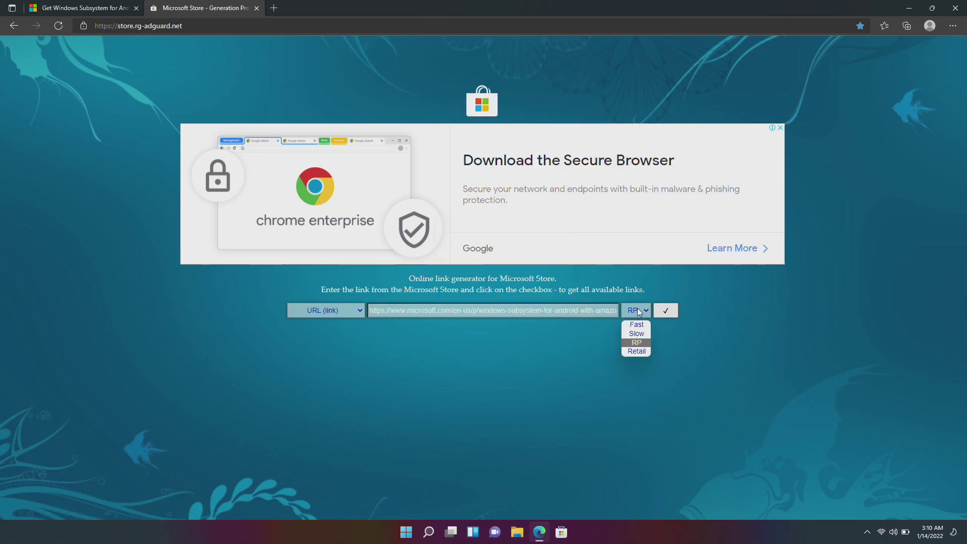
left_click(635, 338)
left_click(664, 310)
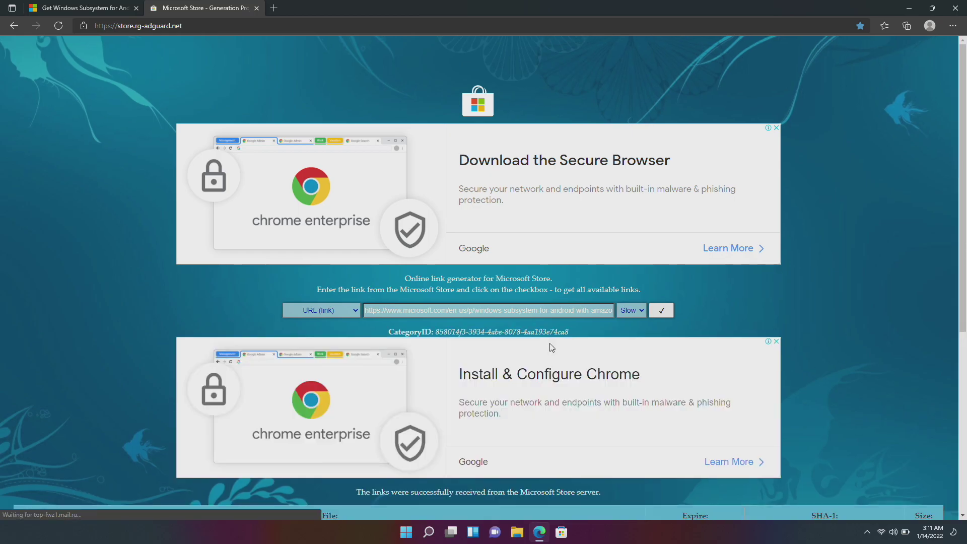
scroll(524, 370, "down", 6)
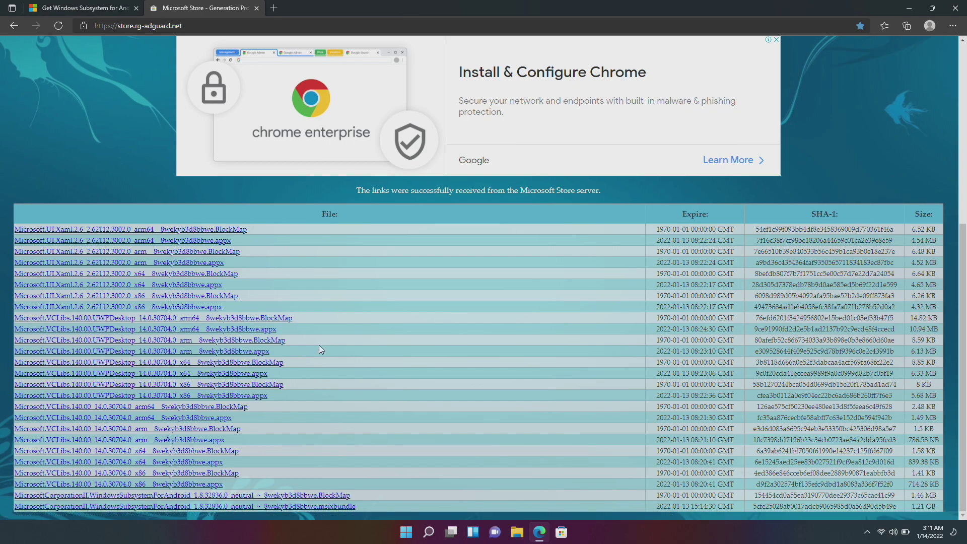
right_click(348, 506)
Save the 1.2 GB WSA msixbundle, choosing Keep anyway past the insecure-download warning.
left_click(373, 388)
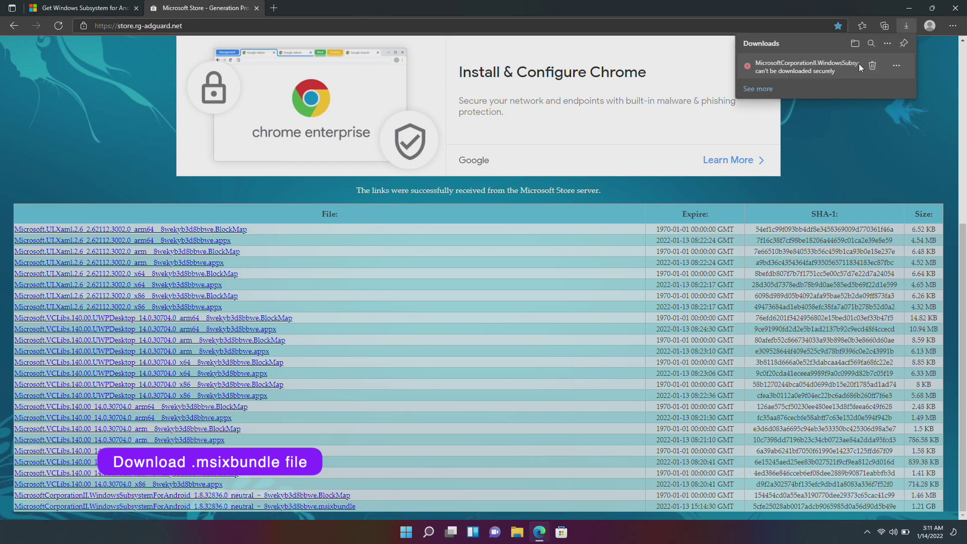
left_click(896, 65)
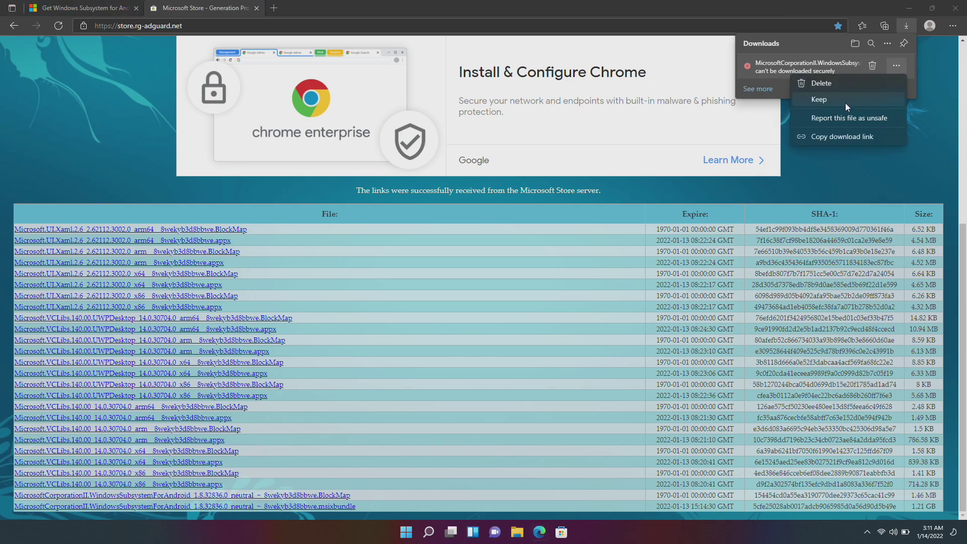
left_click(845, 101)
left_click(845, 142)
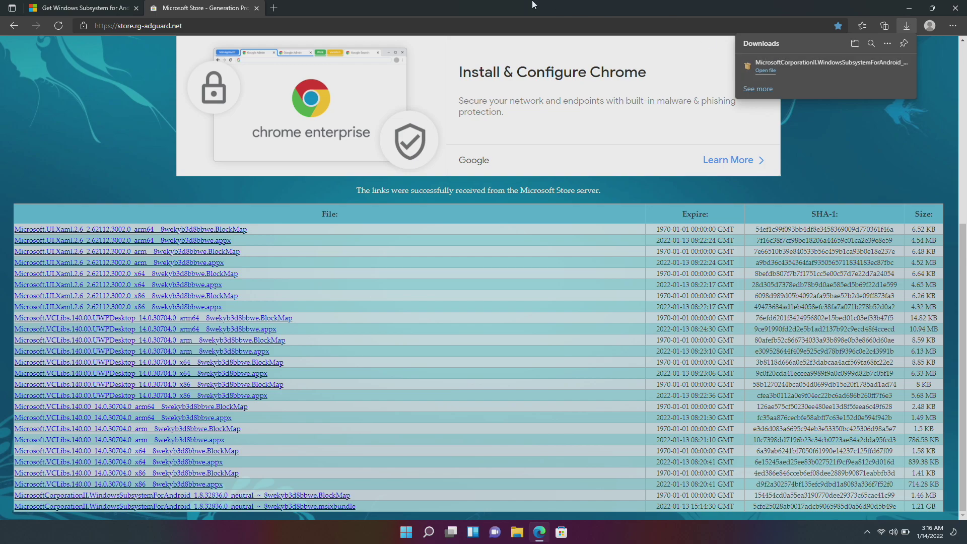
Download the Candy Crush 1.52.2.0 APK (45.9 MB) from APKPure via its bookmark.
left_click(274, 7)
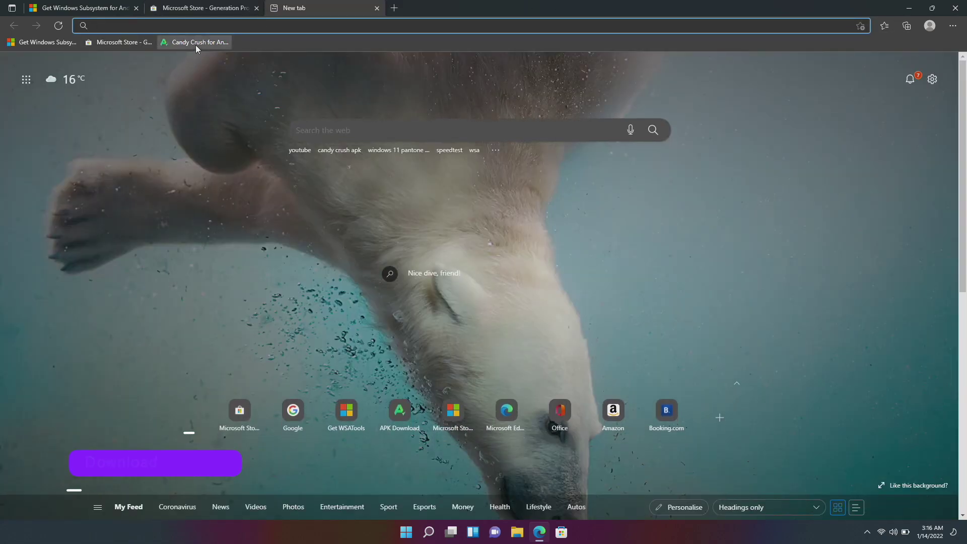
left_click(196, 43)
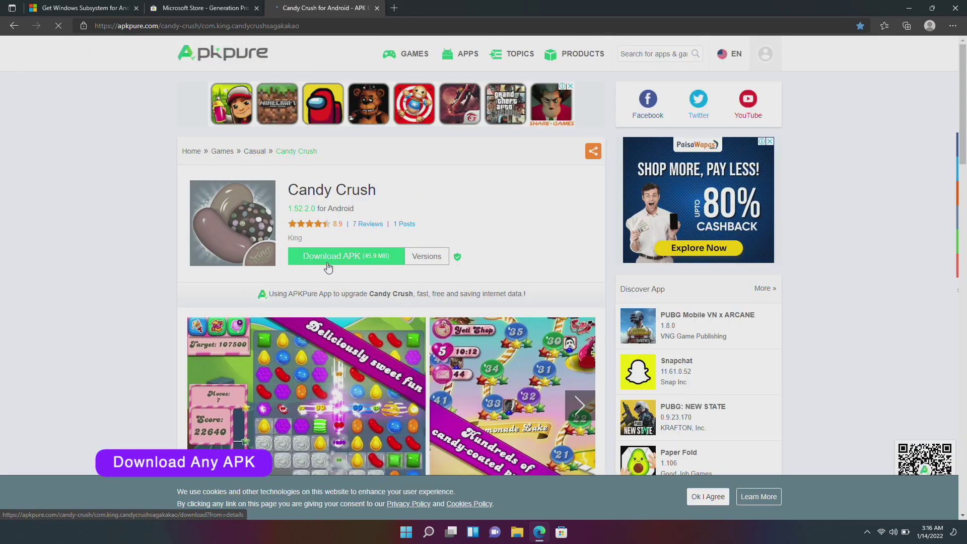
left_click(329, 267)
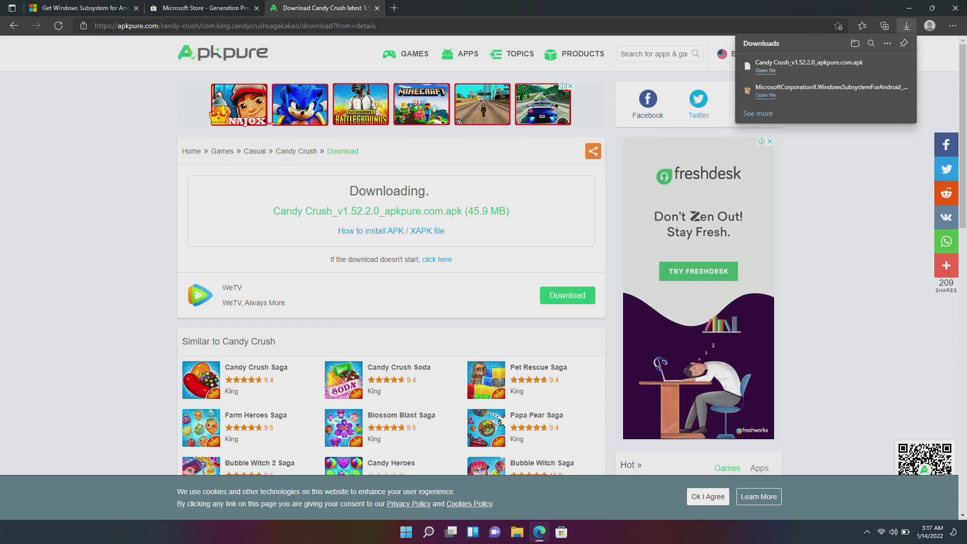
left_click(955, 7)
Close Edge and bring up Windows Features through a Start search for 'add wi'.
left_click(955, 8)
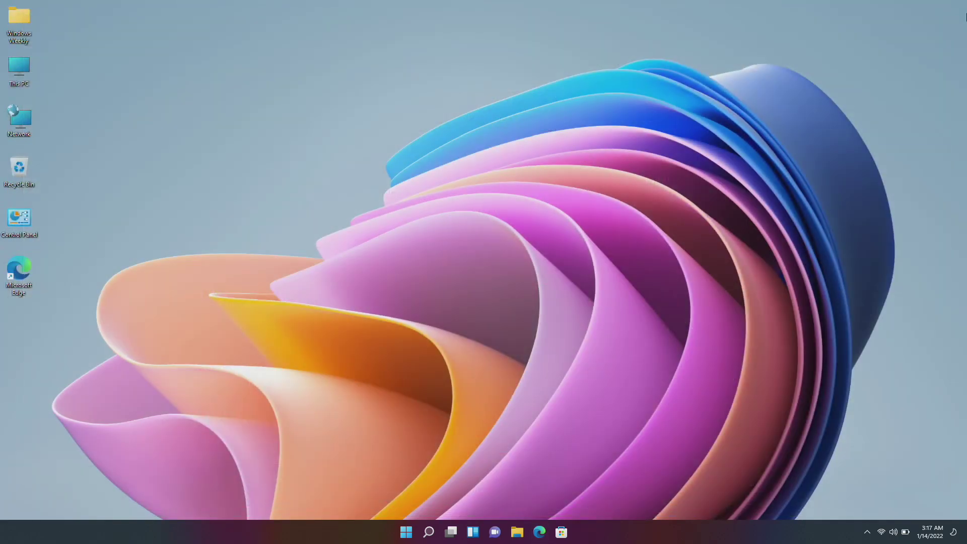
right_click(562, 80)
key("Escape")
key("Escape")
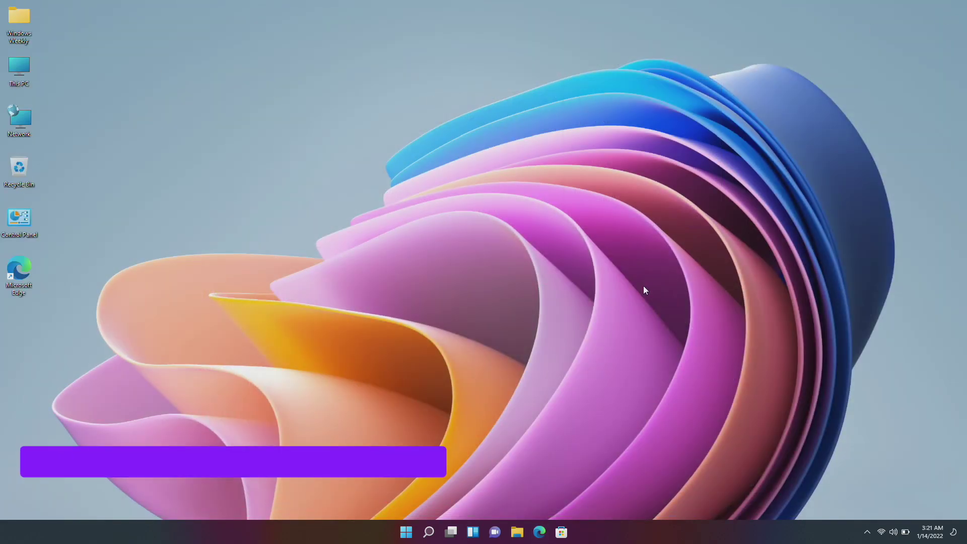
key("super")
type("add wi")
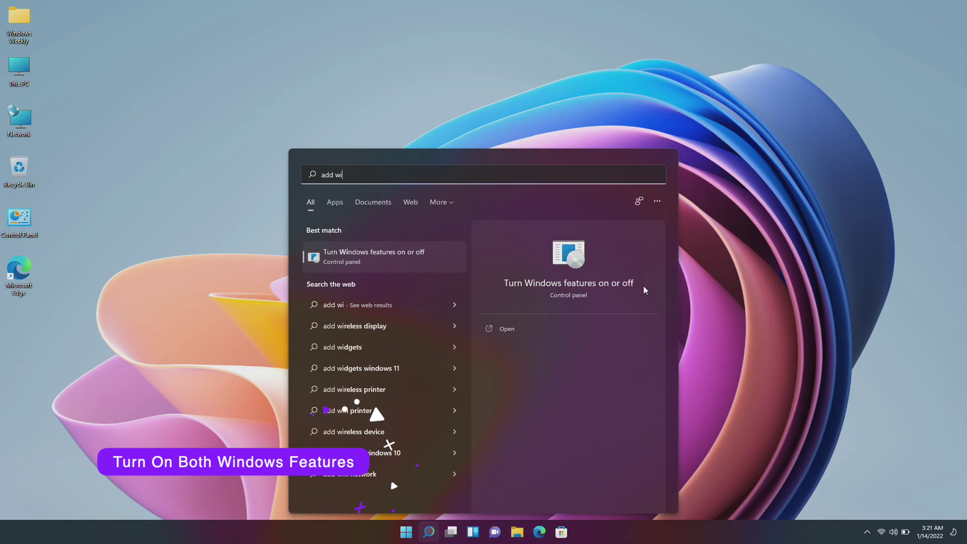
key("Return")
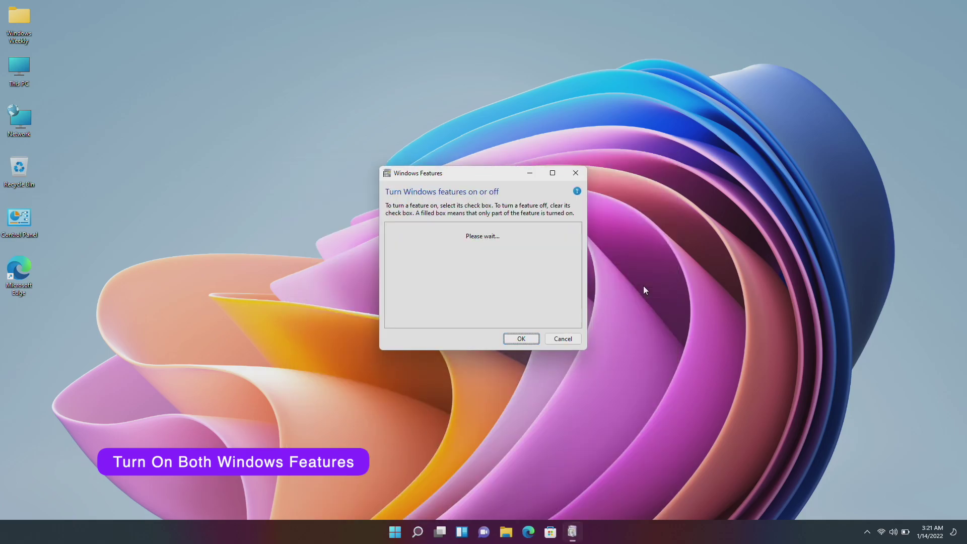
Enable Virtual Machine Platform and Windows Hypervisor Platform, apply, and restart the PC.
scroll(559, 282, "down", 3)
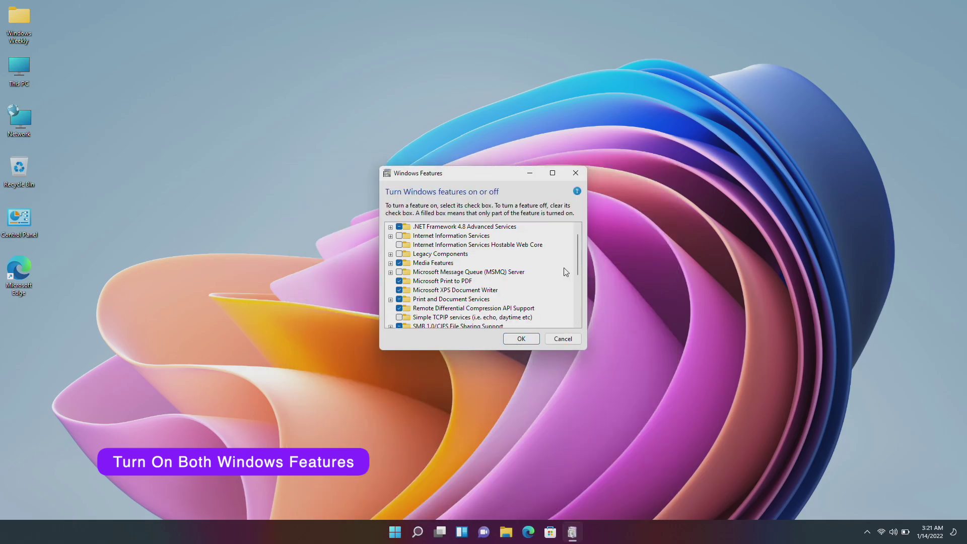
scroll(549, 294, "down", 1)
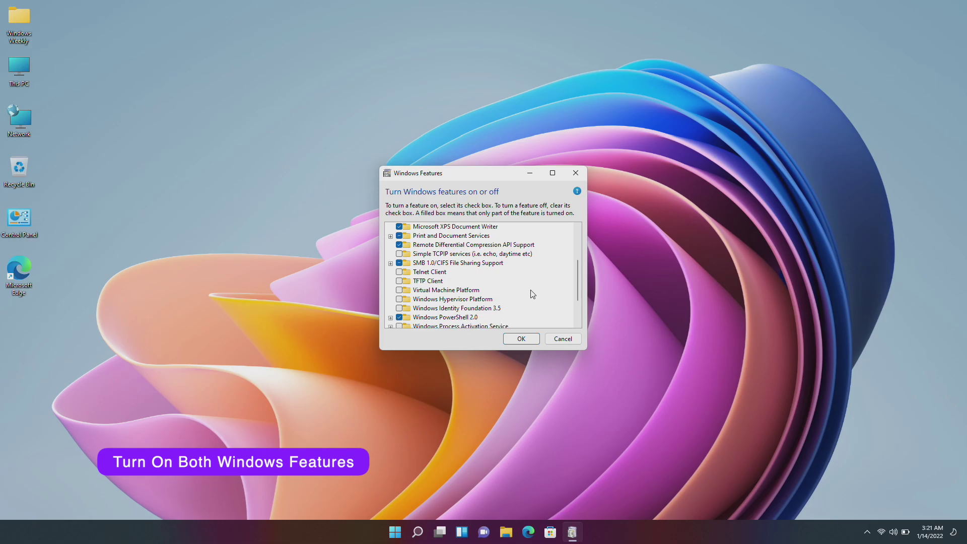
left_click(399, 290)
left_click(399, 299)
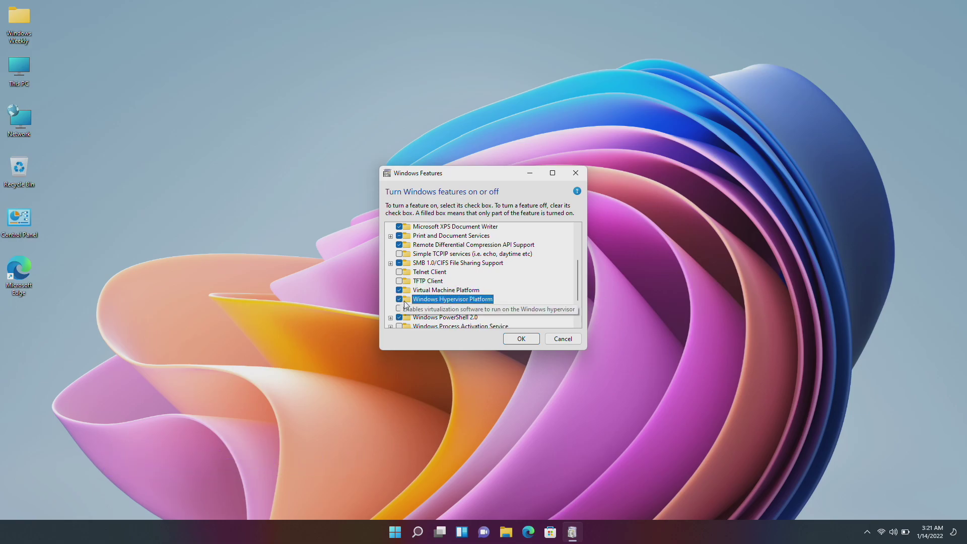
left_click(528, 341)
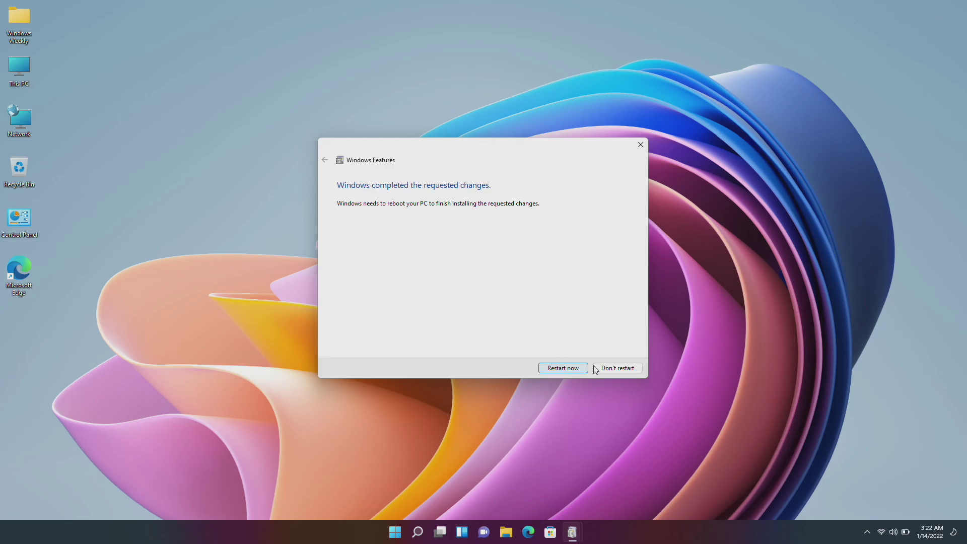
left_click(575, 367)
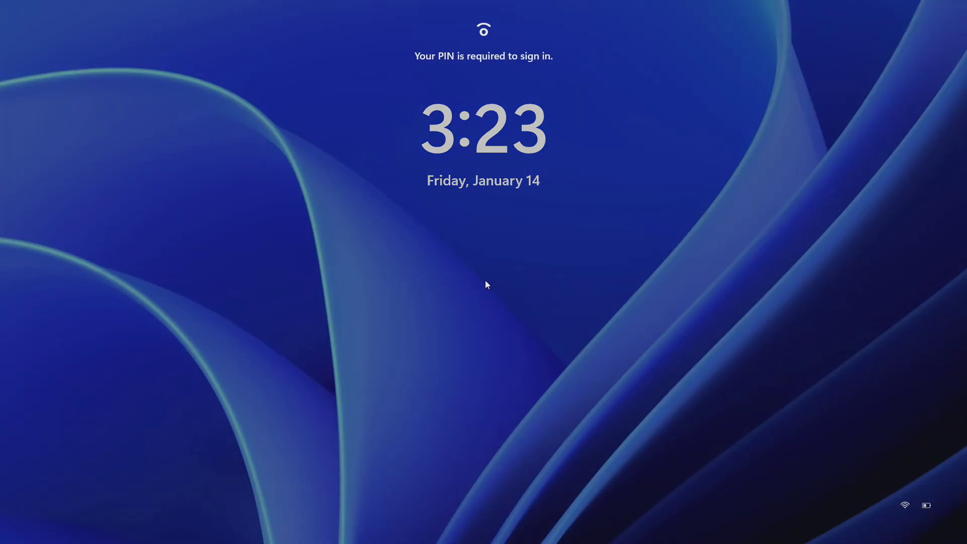
Sign in with the PIN and open the developer settings page via a 'develop' search.
left_click(485, 280)
type("1234")
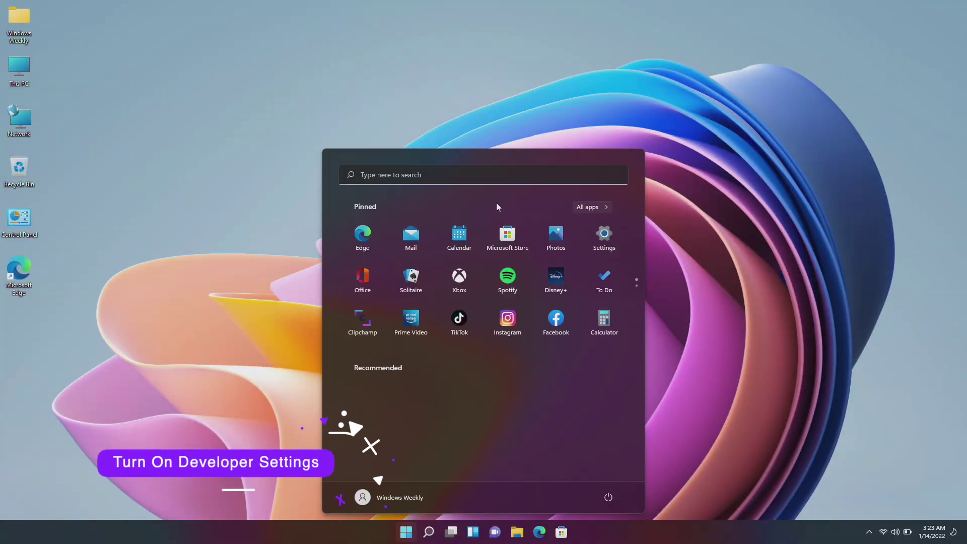
type("developer settings")
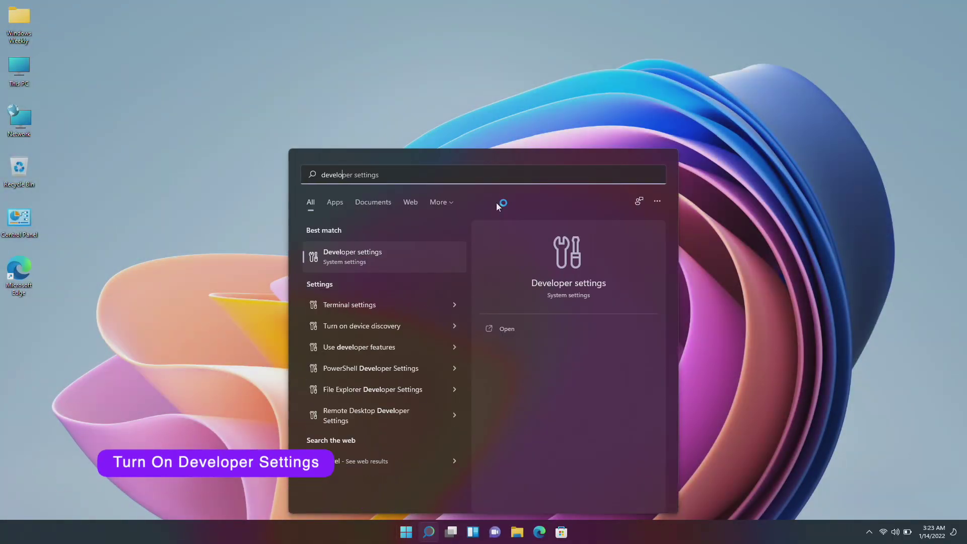
key("Return")
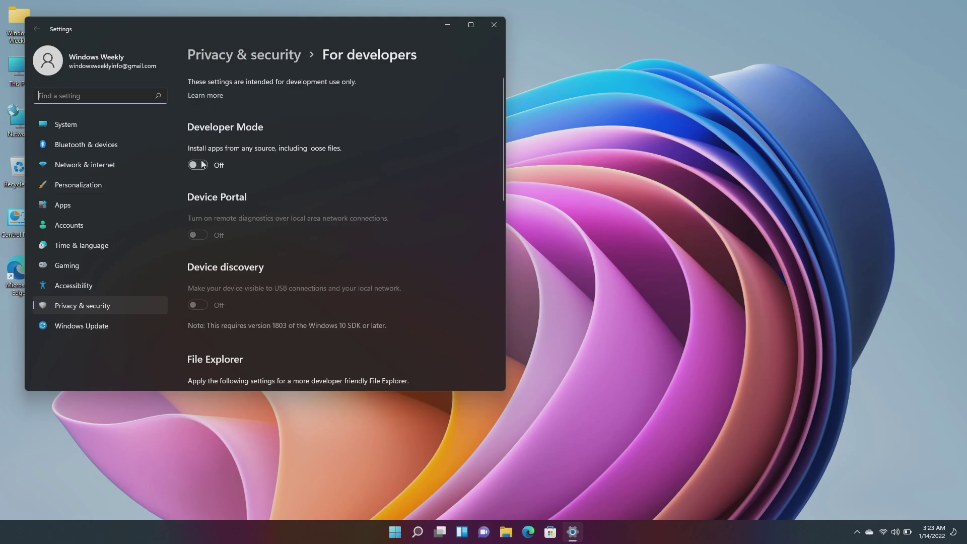
Switch Developer Mode on, confirm with Yes, and close Settings.
left_click(198, 165)
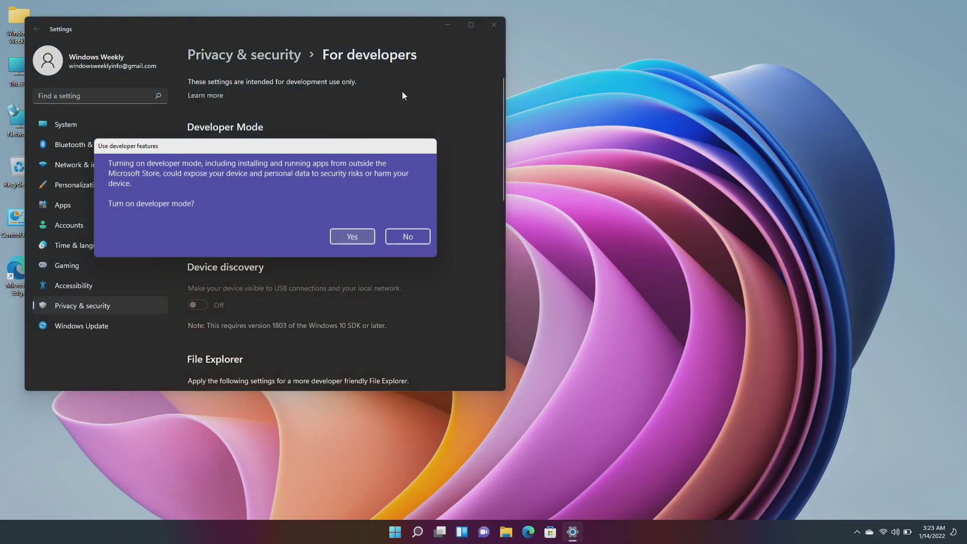
left_click(351, 236)
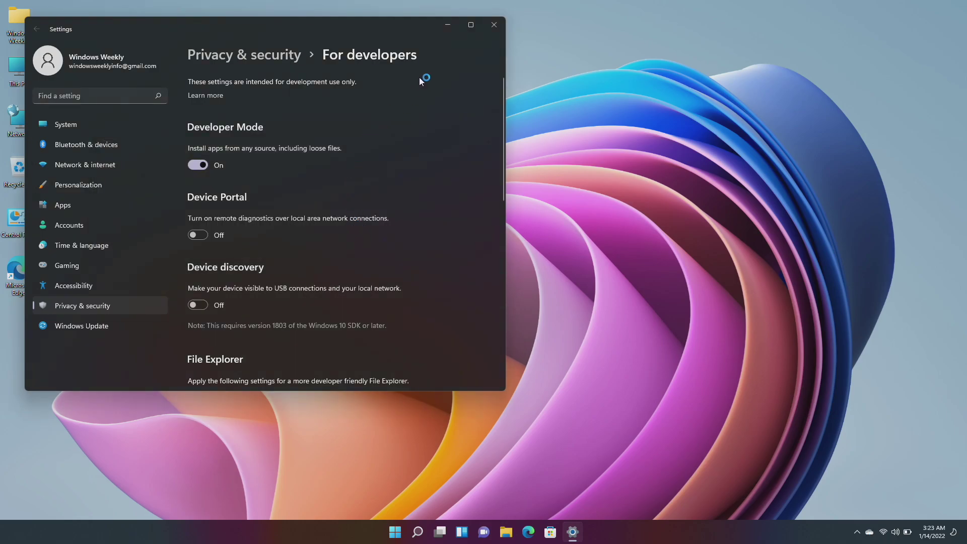
left_click(492, 25)
Refresh the desktop and show the Downloads folder in File Explorer via This PC.
right_click(442, 147)
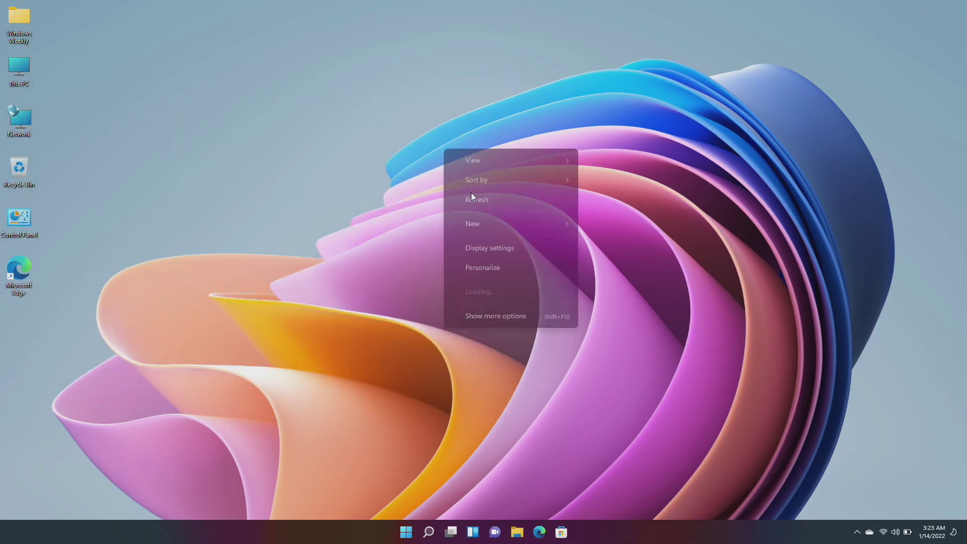
left_click(473, 195)
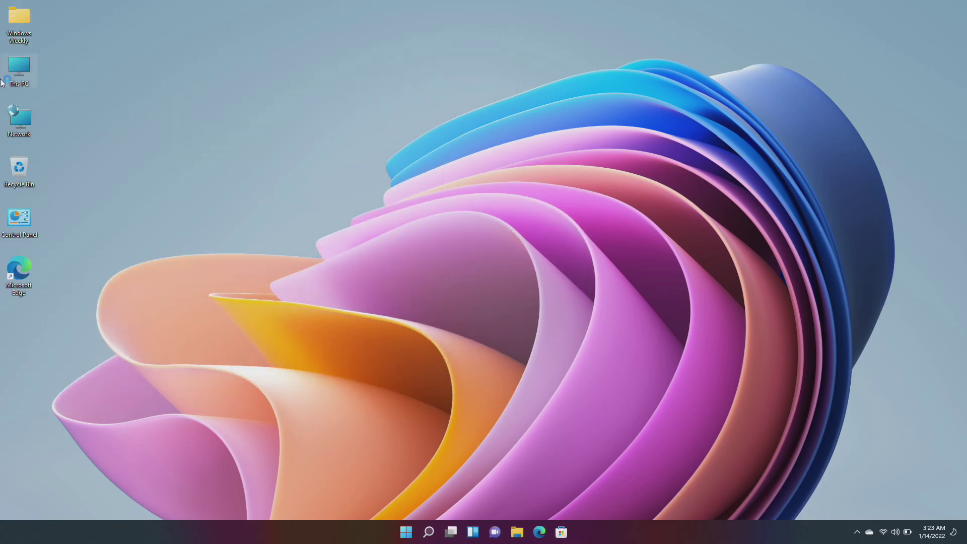
double_click(16, 74)
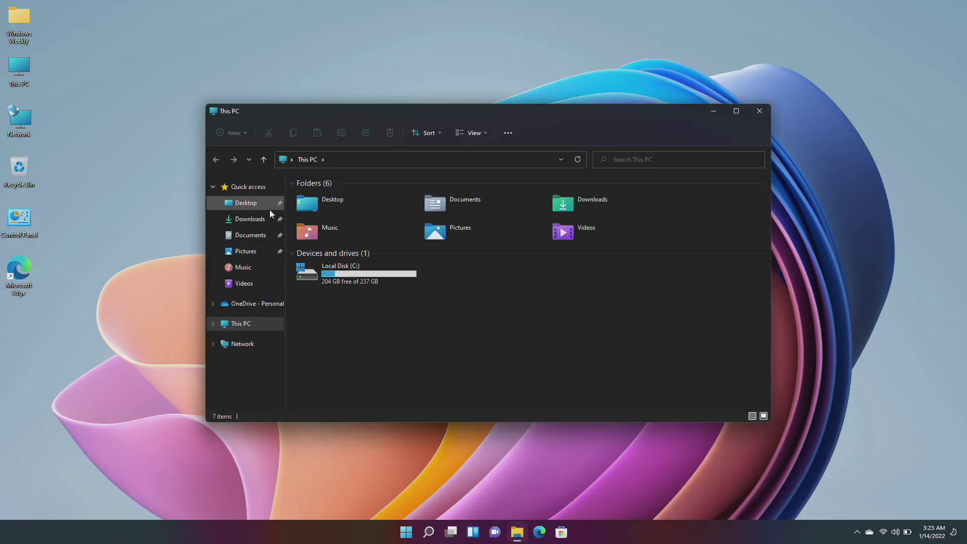
left_click(254, 220)
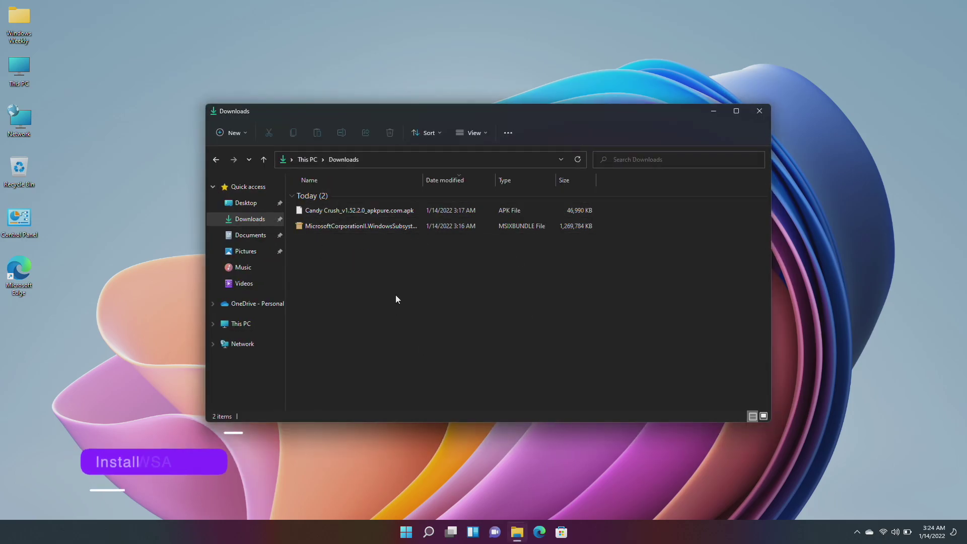
Start PowerShell as administrator and type 'add-appxpackage -Path' at the prompt.
key("super")
type("power")
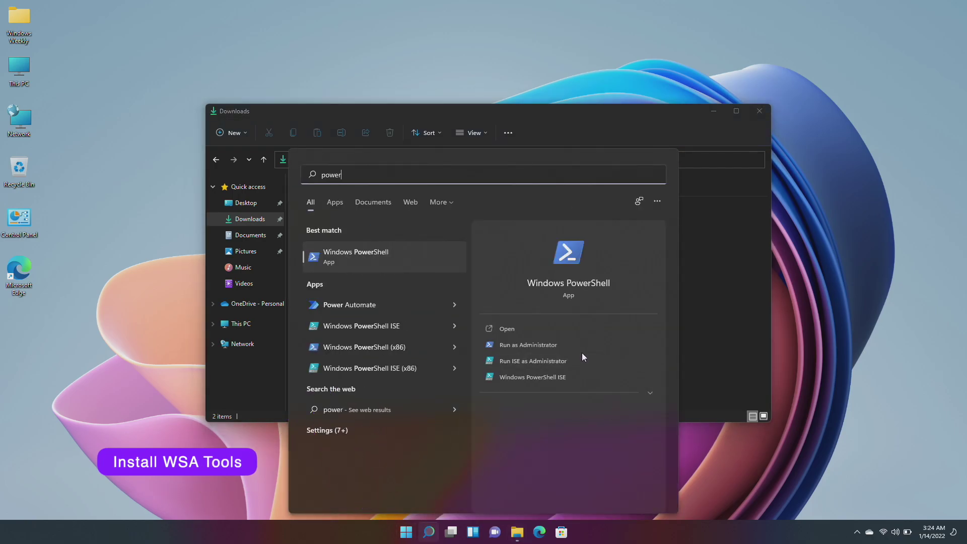
left_click(580, 351)
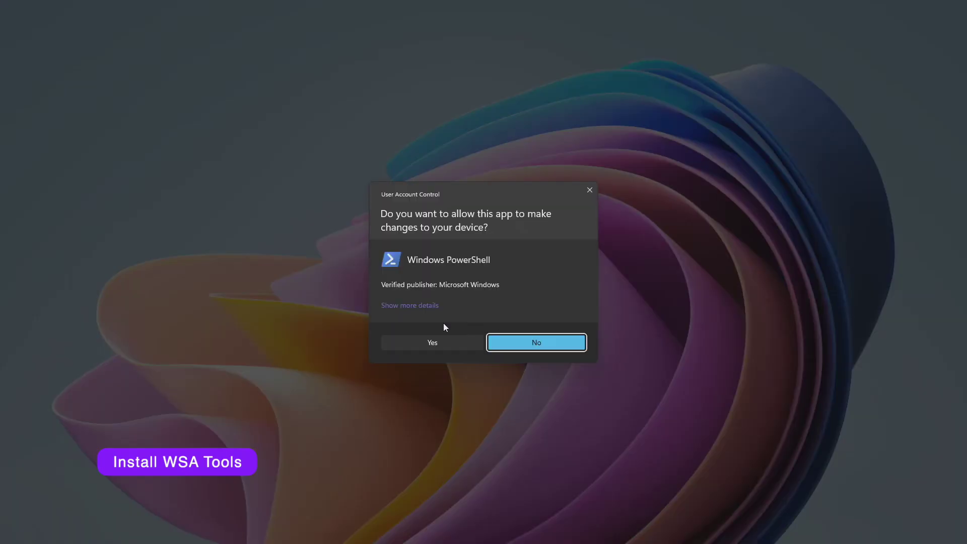
left_click(449, 348)
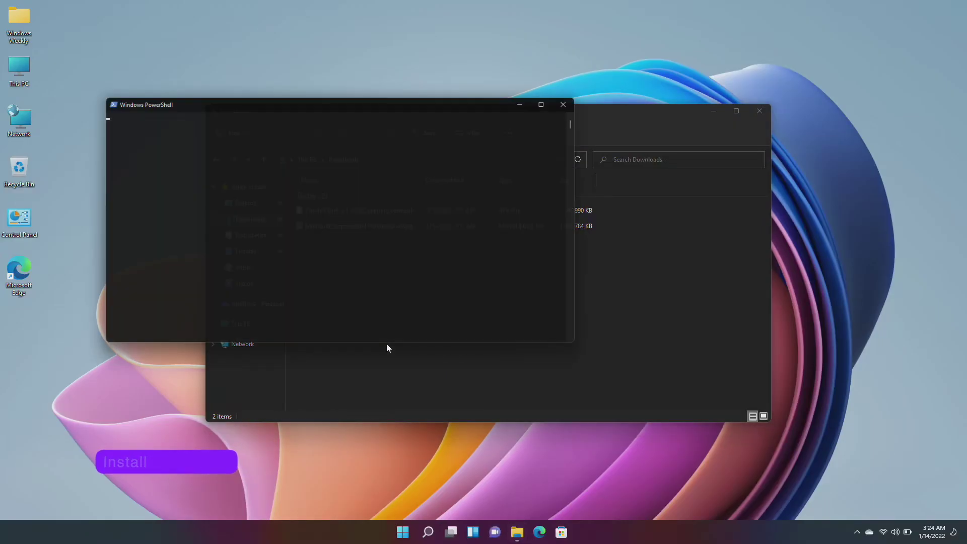
type("add-app")
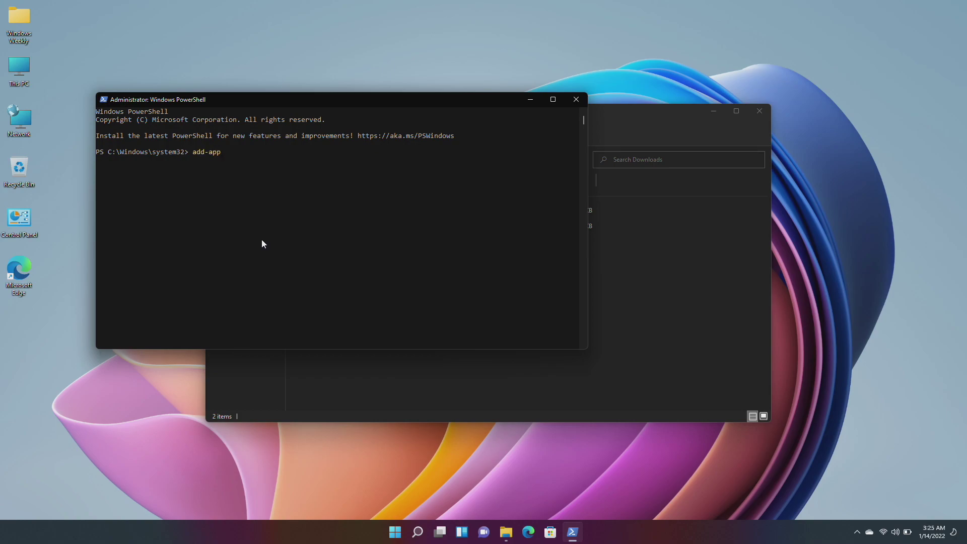
type("xpackage -Path")
Copy the full path of the WSA msixbundle file in Downloads.
left_click(626, 232)
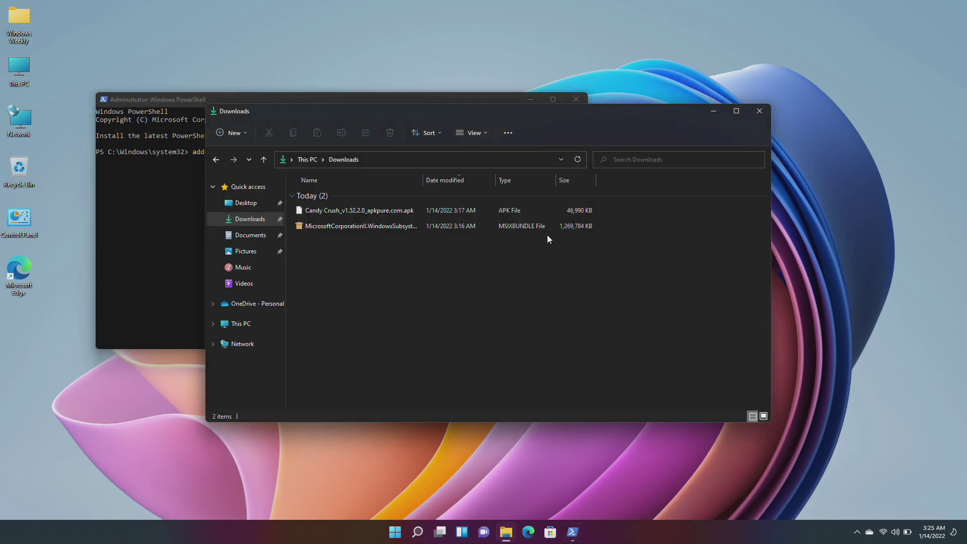
left_click(540, 228)
right_click(540, 228)
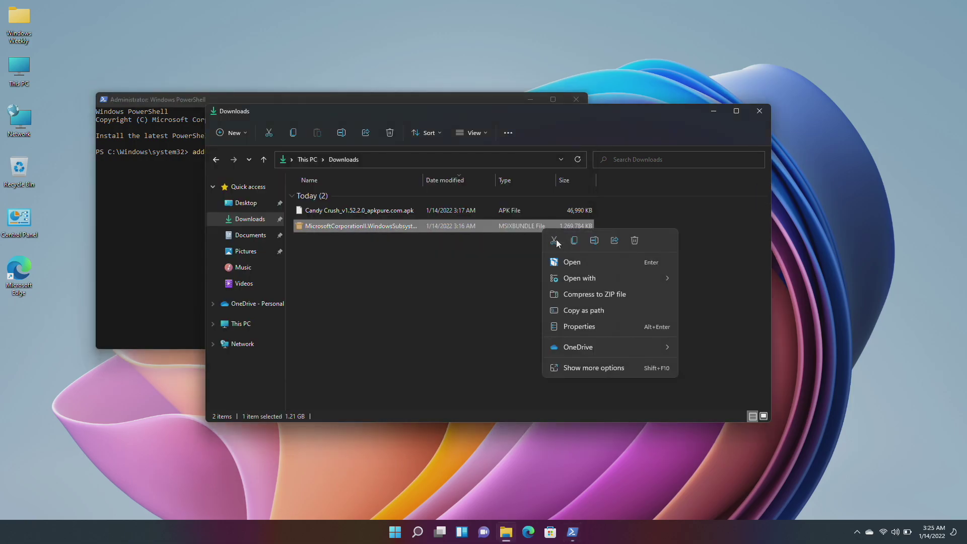
left_click(589, 310)
Paste the bundle path into the add-appxpackage command to install WSA, then close PowerShell.
left_click(189, 198)
right_click(183, 201)
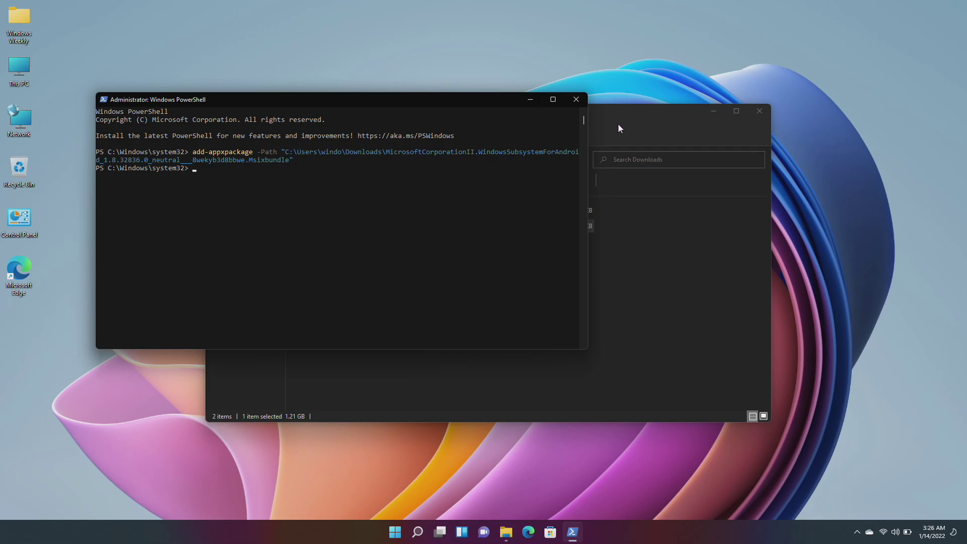
left_click(575, 100)
Close the Downloads window, refresh the desktop, and launch Microsoft Store.
key("alt+F4")
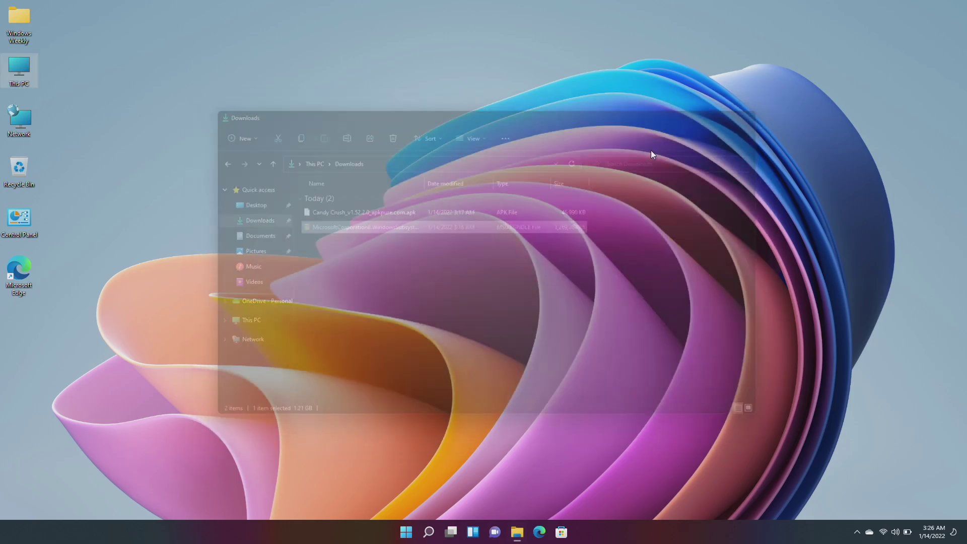
right_click(639, 150)
left_click(668, 188)
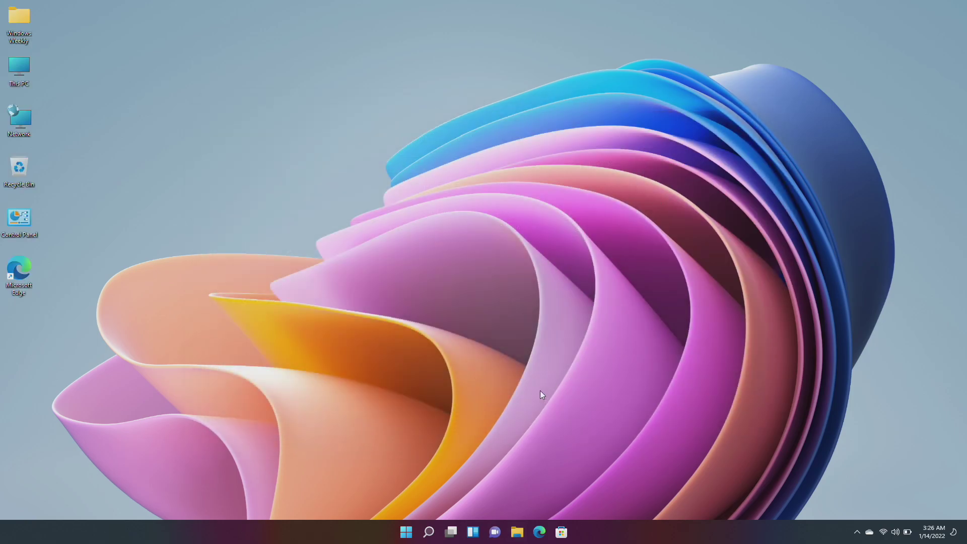
left_click(406, 532)
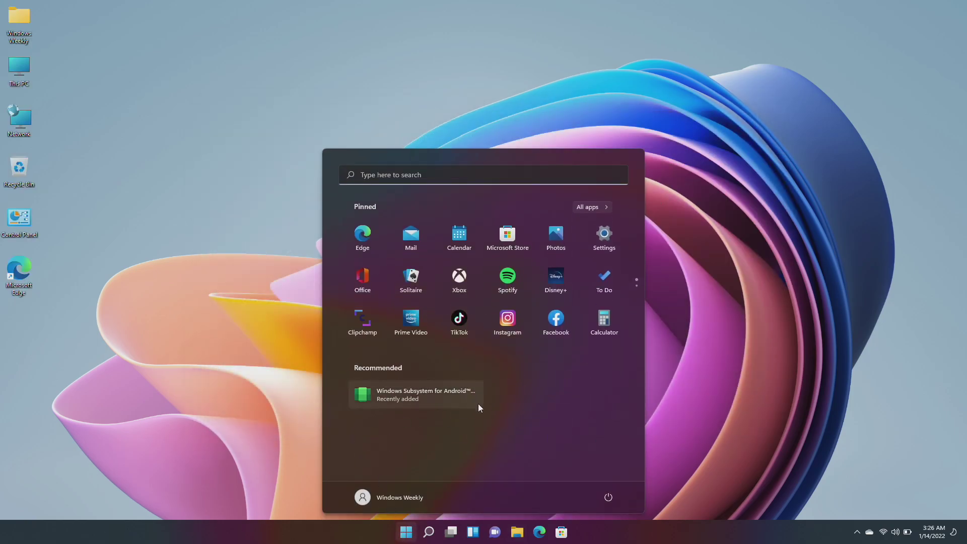
left_click(711, 416)
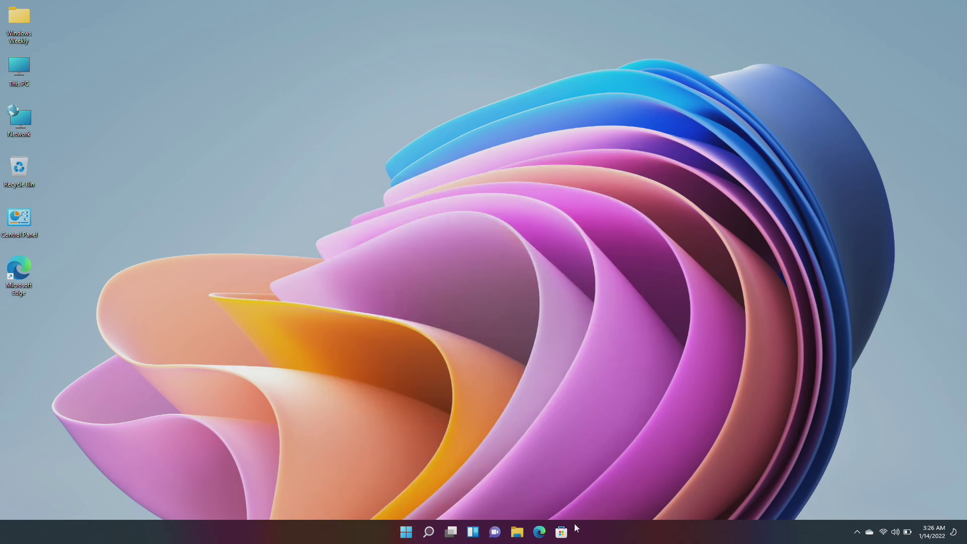
left_click(570, 529)
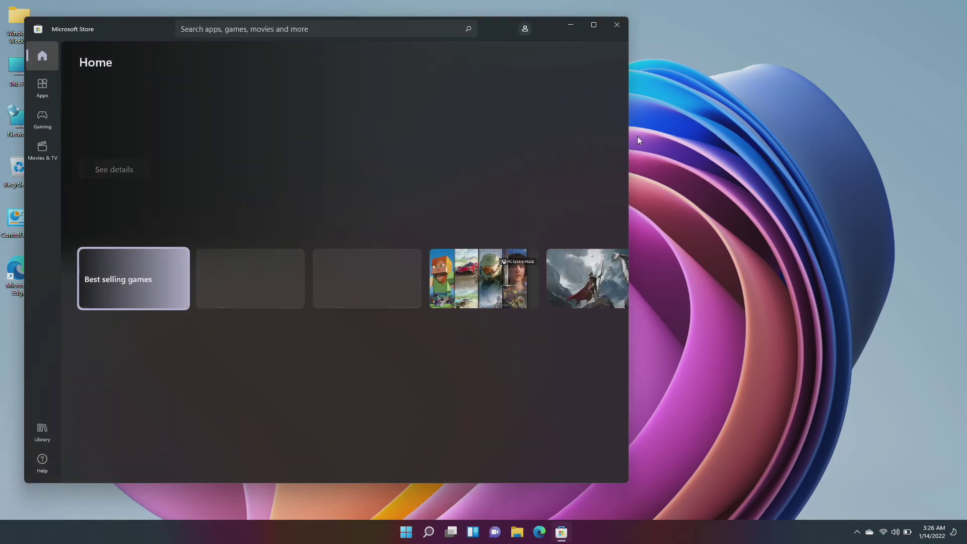
Search the Store for 'apk ins' and Get the Apk File Installer app.
left_click(337, 30)
type("ap")
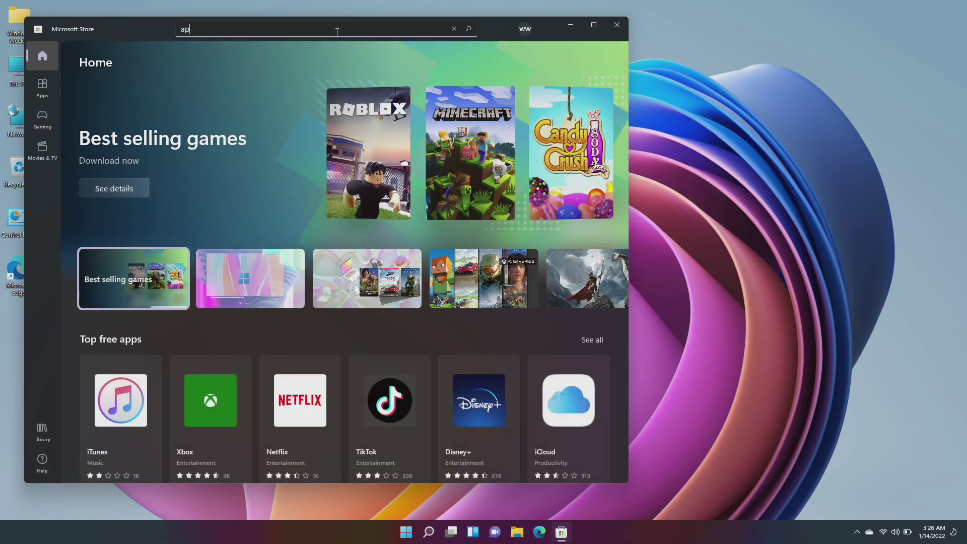
type("k ins")
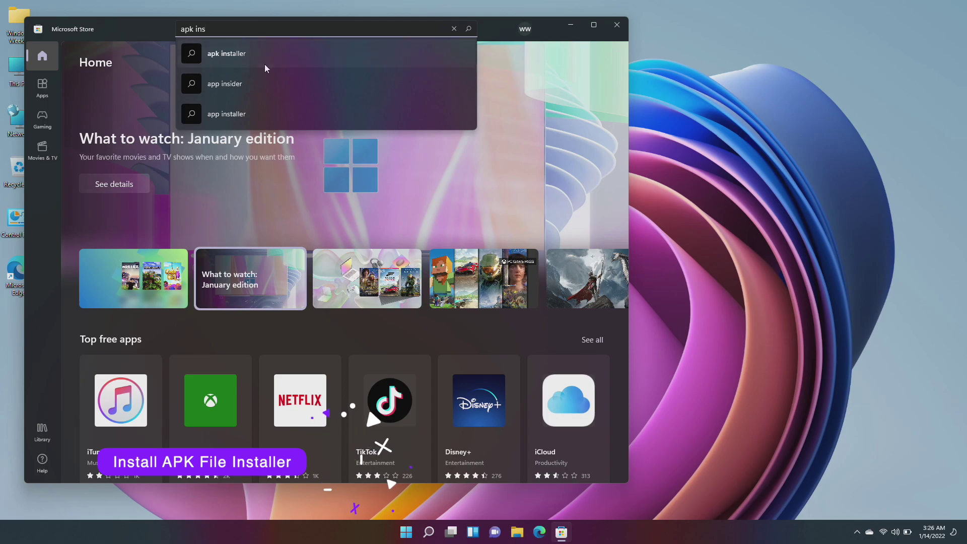
left_click(264, 63)
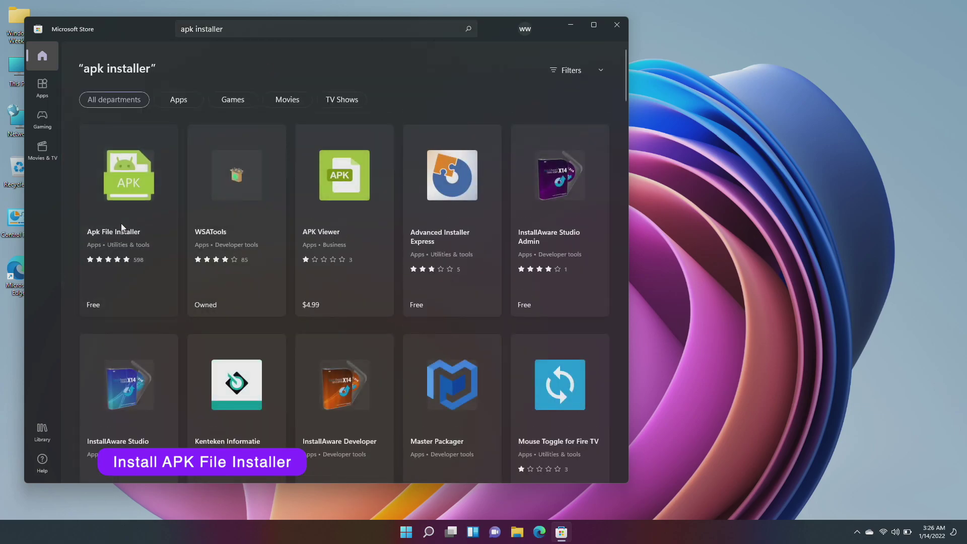
left_click(123, 224)
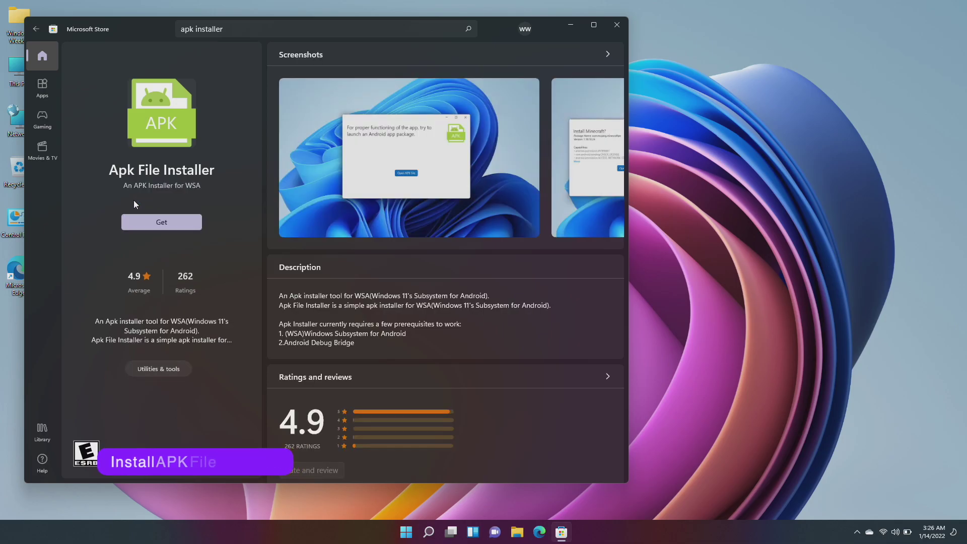
left_click(161, 222)
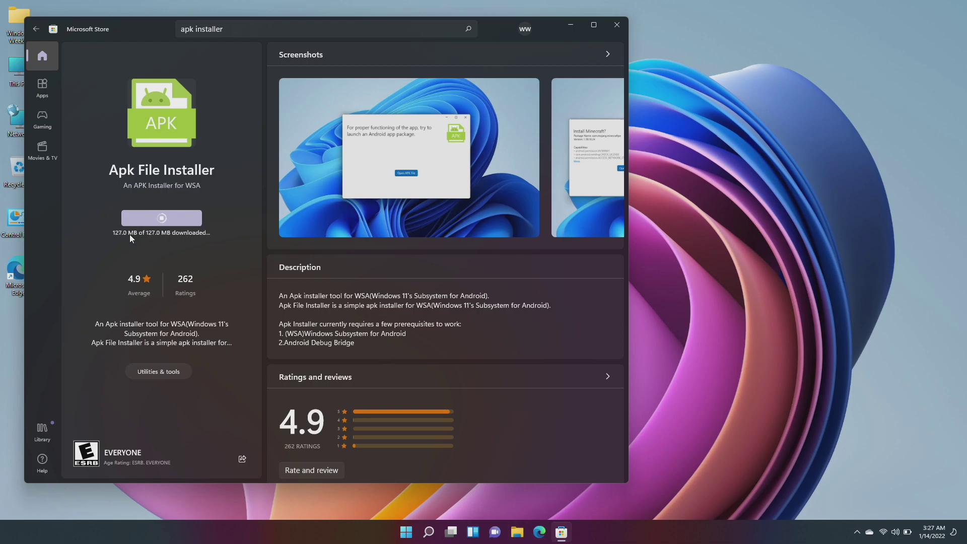
Close Microsoft Store and launch Windows Subsystem for Android Settings from Start.
left_click(619, 26)
left_click(406, 534)
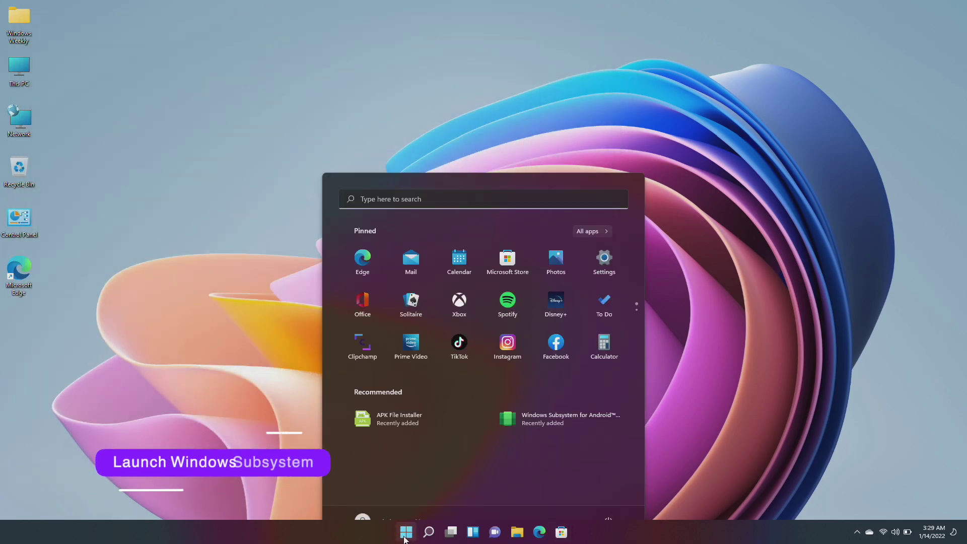
left_click(531, 401)
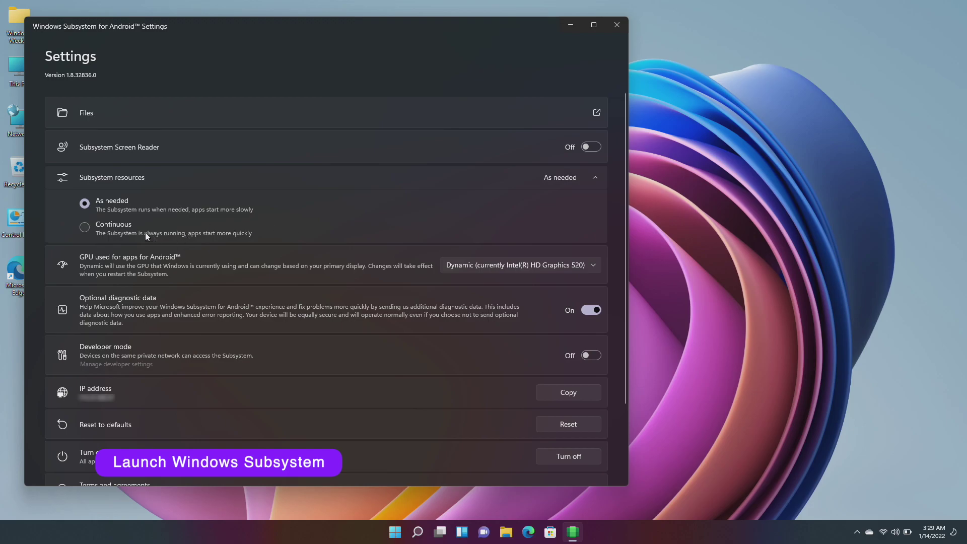
Set subsystem resources to Continuous, choose the NVIDIA GeForce MX110 GPU, and enable Developer mode.
left_click(132, 230)
left_click(470, 268)
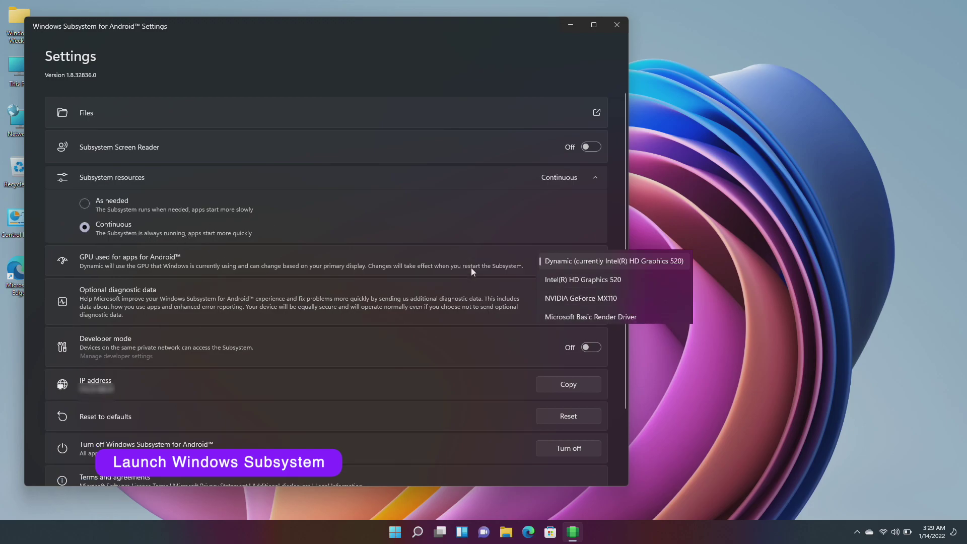
left_click(576, 300)
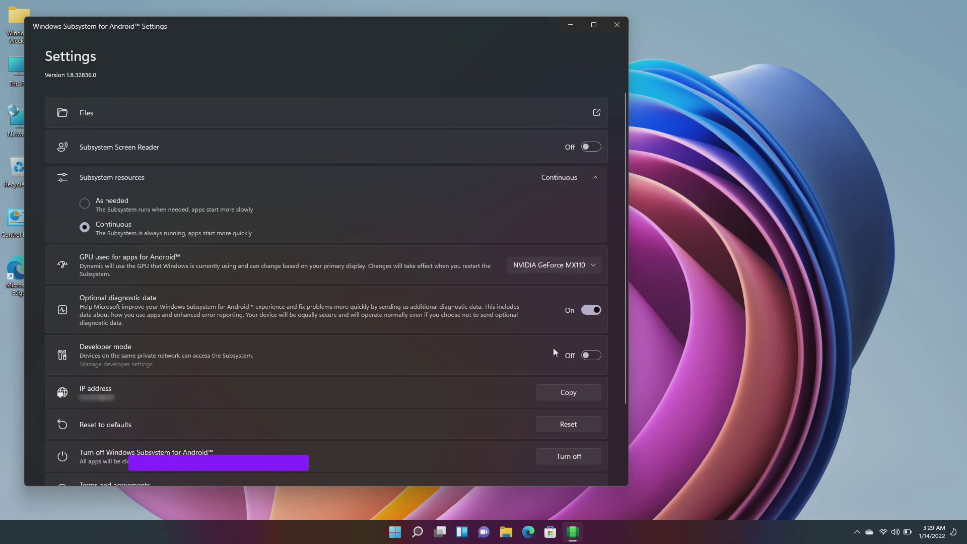
left_click(590, 354)
scroll(527, 369, "down", 2)
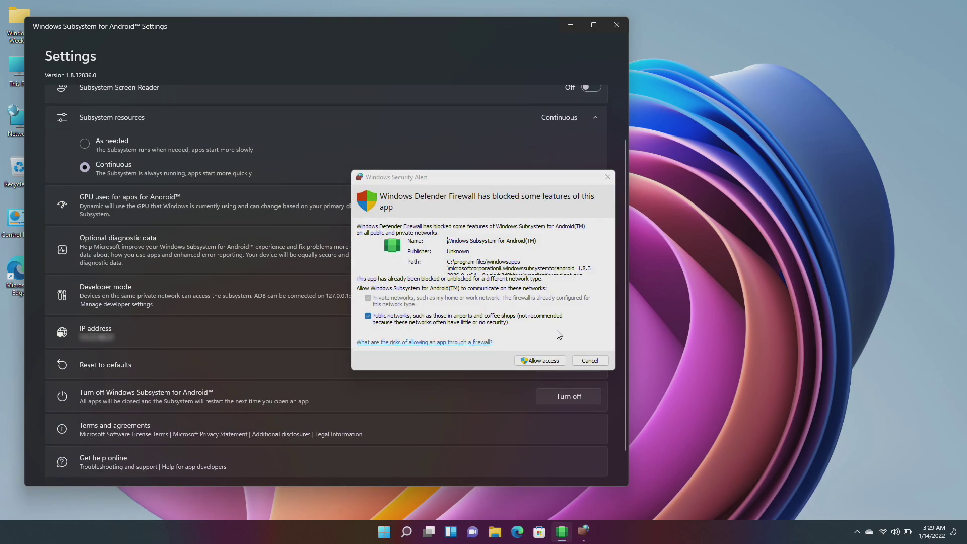
Allow the subsystem through the firewall, then minimize the WSA Settings window.
left_click(527, 361)
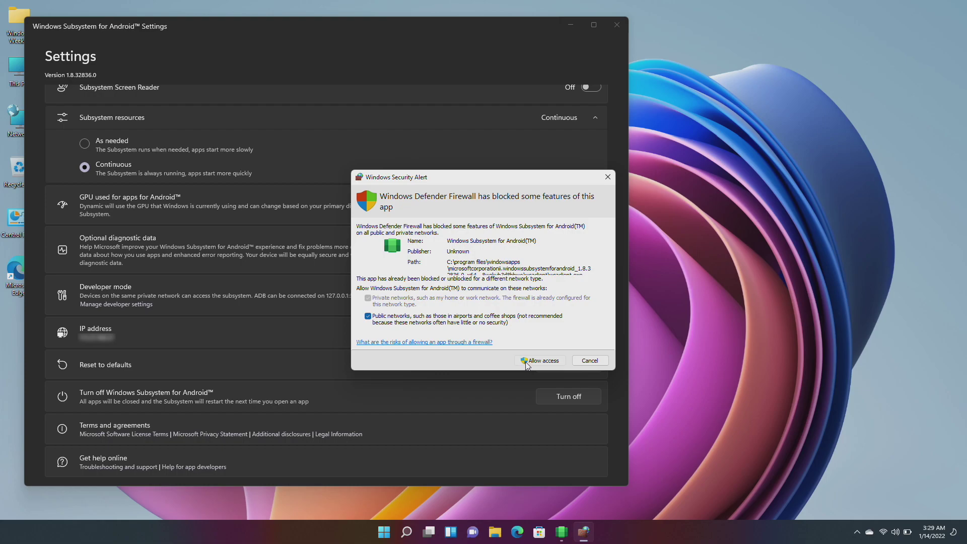
left_click(520, 360)
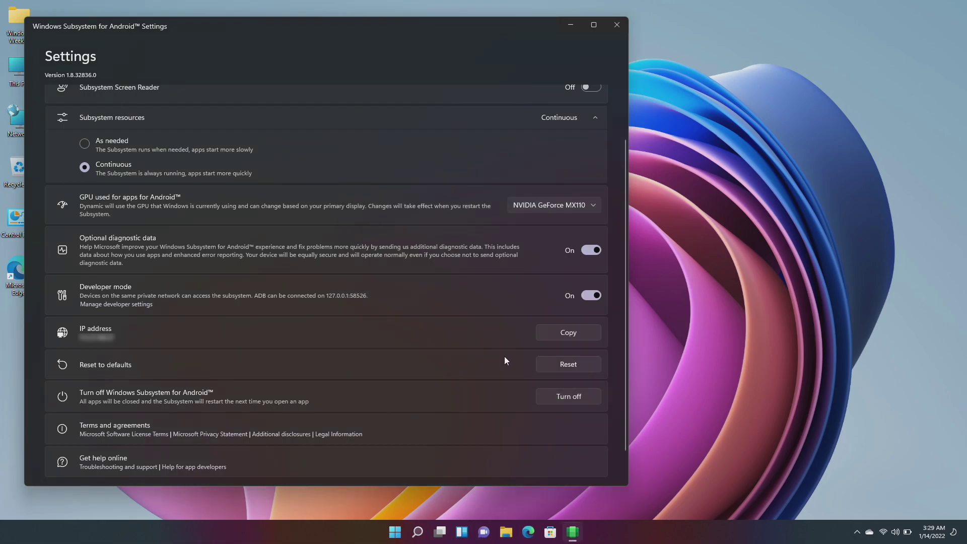
left_click(563, 23)
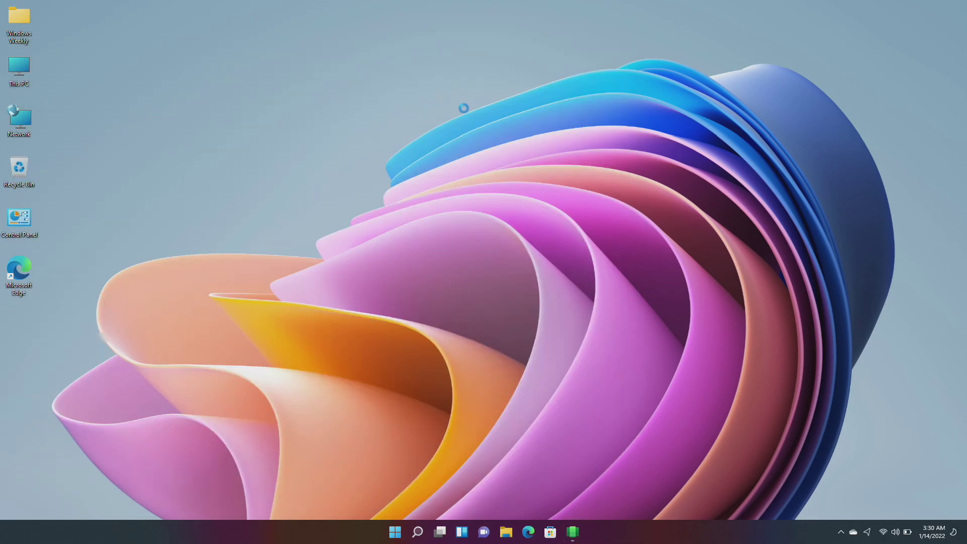
Open the Candy Crush APK from This PC's Downloads folder in APK File Installer.
double_click(19, 76)
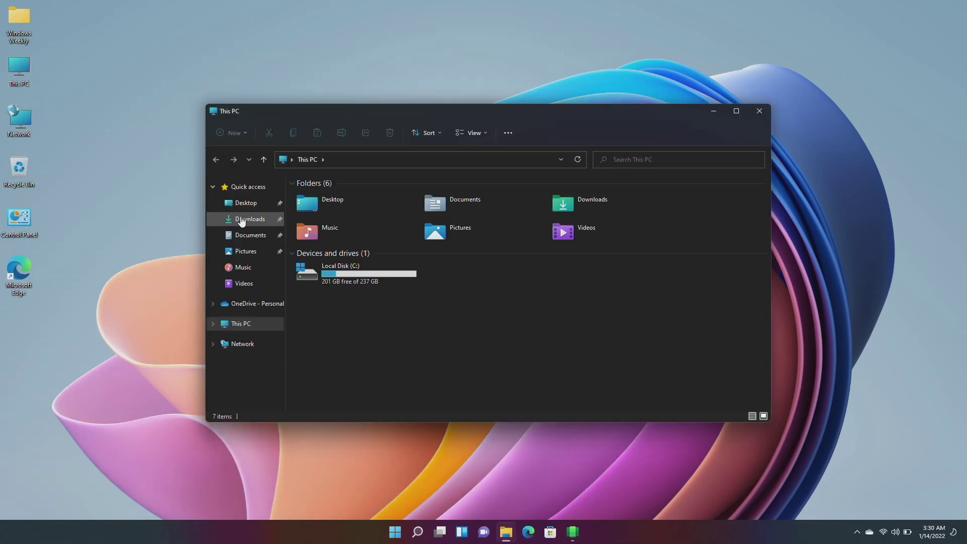
left_click(250, 219)
left_click(337, 212)
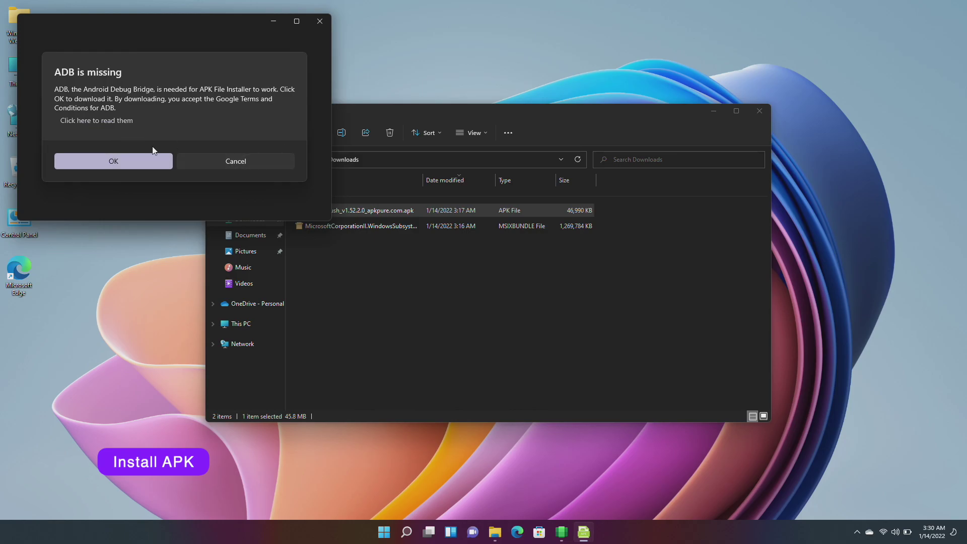
Agree to download the missing ADB tool and bring the unzip progress to the front.
left_click(134, 160)
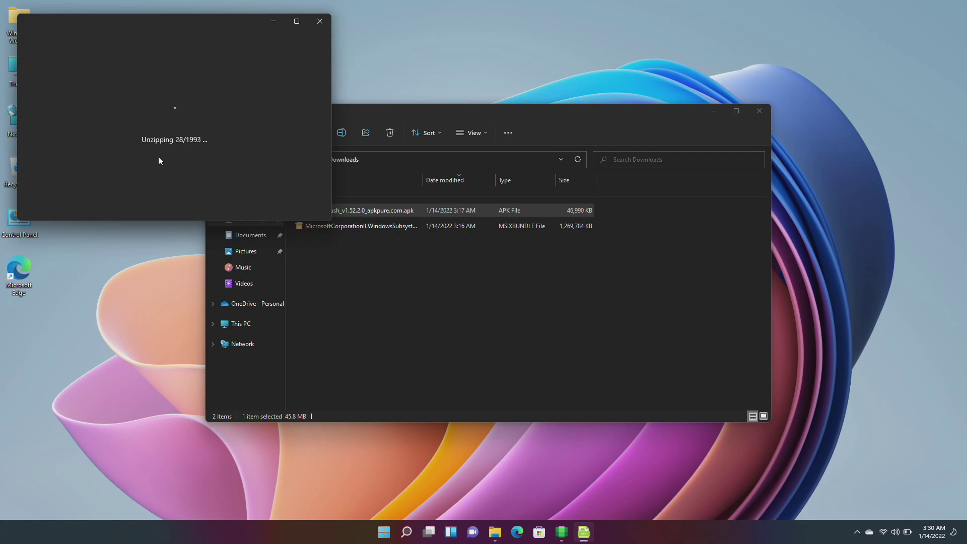
left_click(428, 280)
left_click(187, 182)
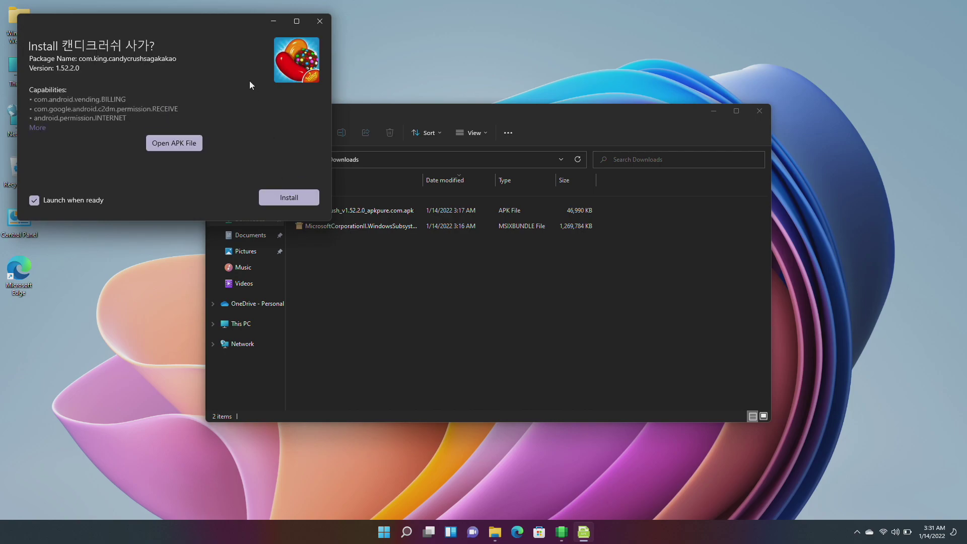
Install Candy Crush Saga, close the Downloads File Explorer window, and refresh the desktop.
left_click(289, 198)
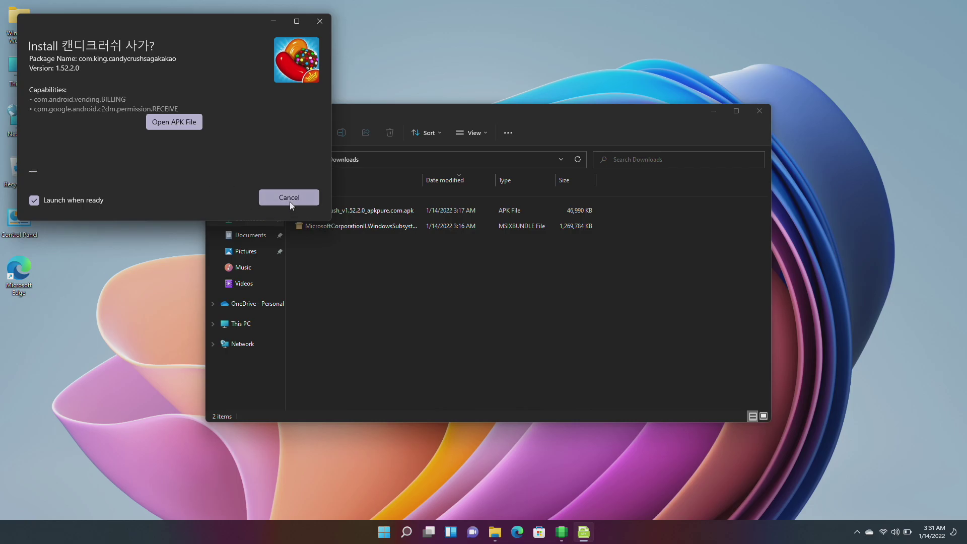
left_click(766, 109)
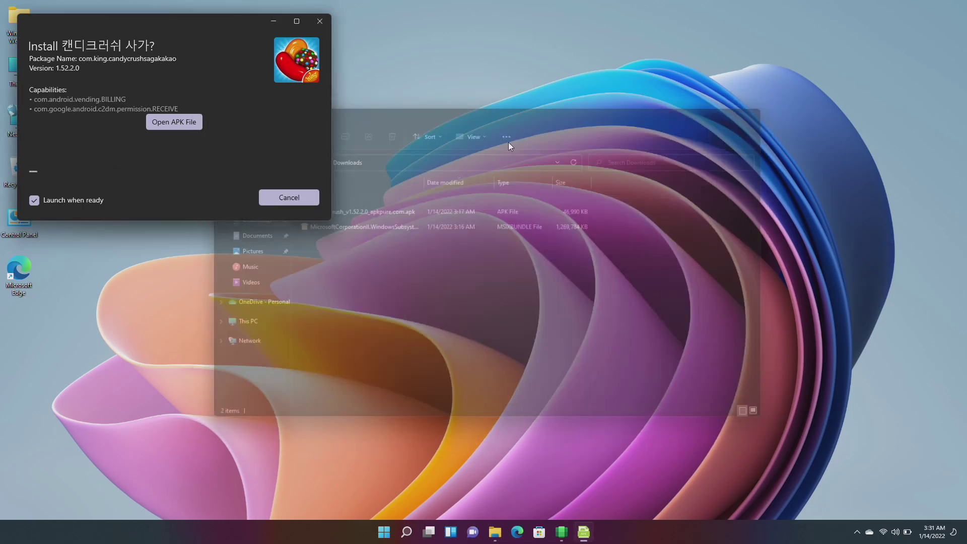
right_click(481, 137)
left_click(510, 178)
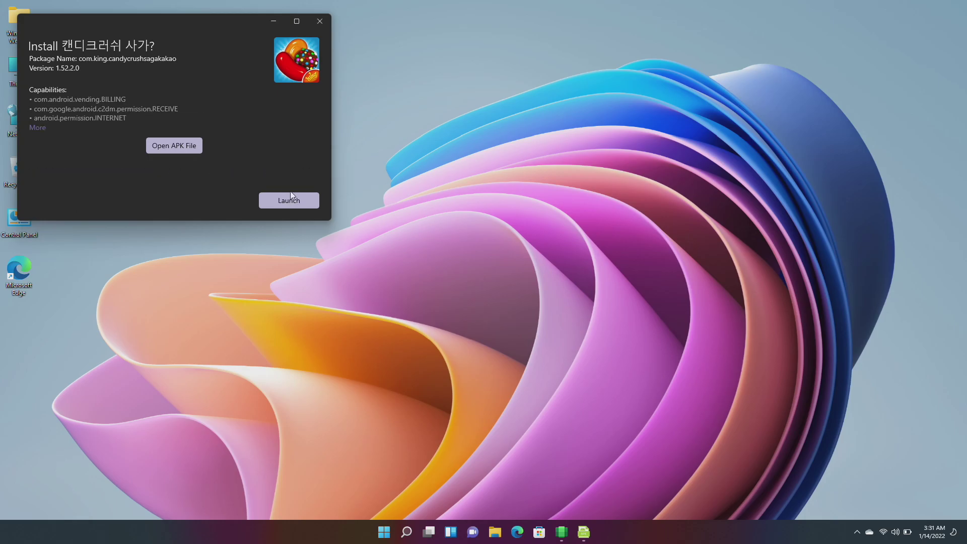
Launch the installed game, close the installer, and grant contacts access in the permissions prompts.
left_click(289, 198)
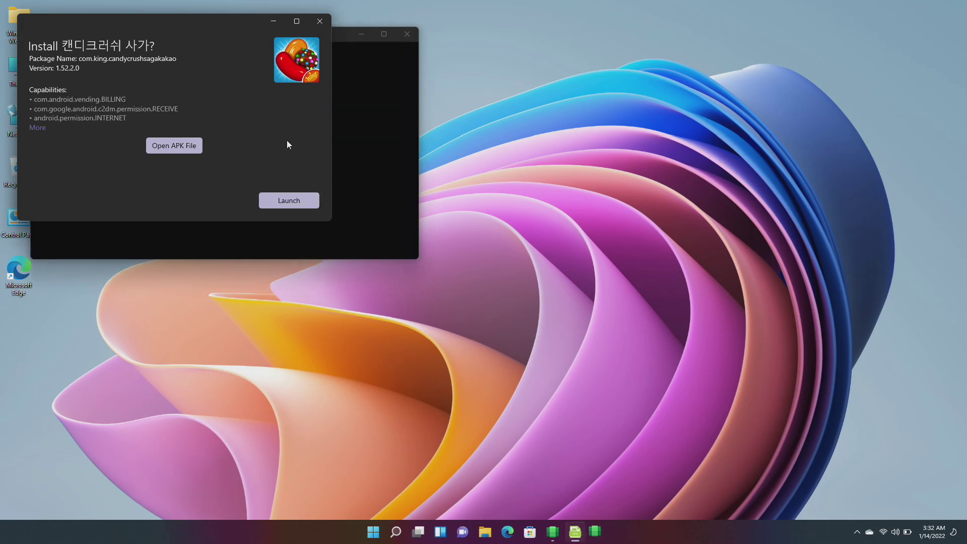
left_click(319, 22)
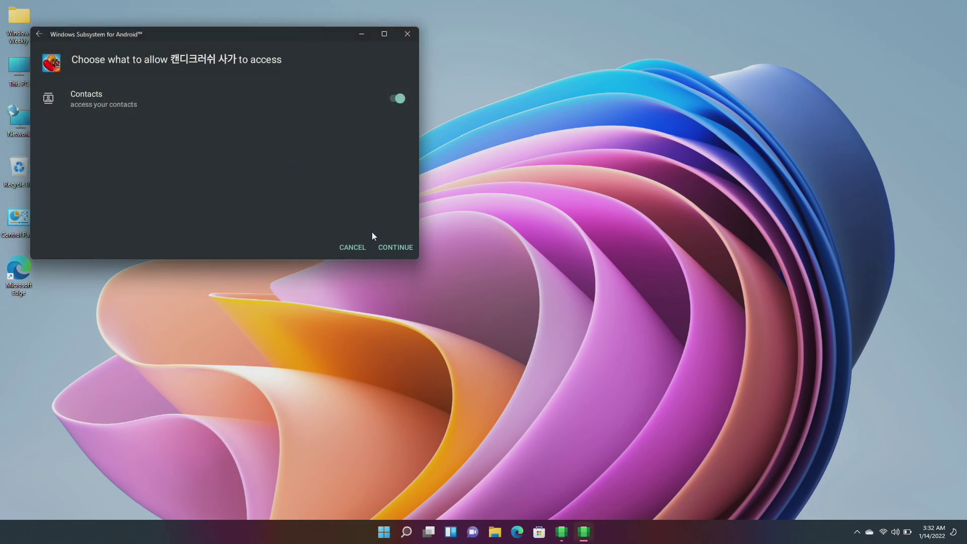
left_click(397, 246)
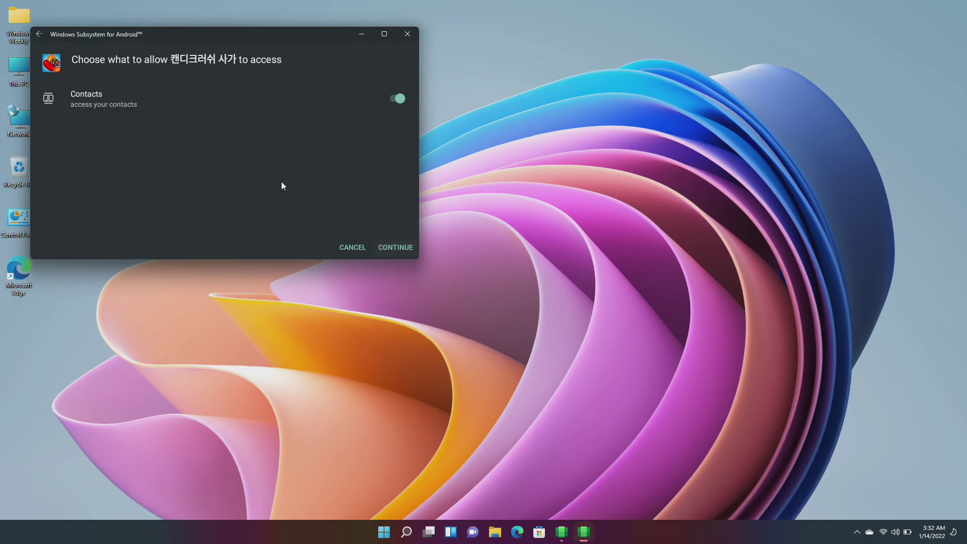
left_click(391, 248)
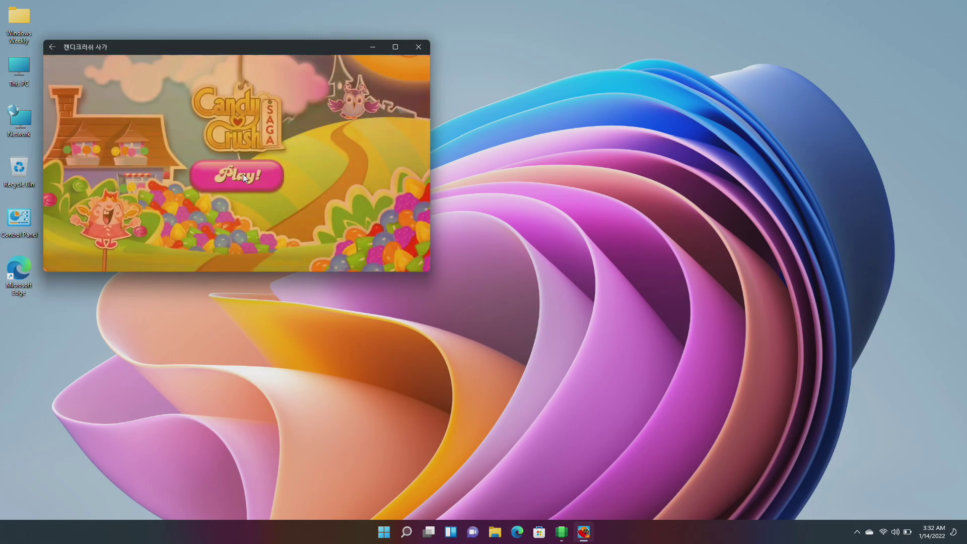
Start level 1 from the title screen via the saga map.
left_click(243, 173)
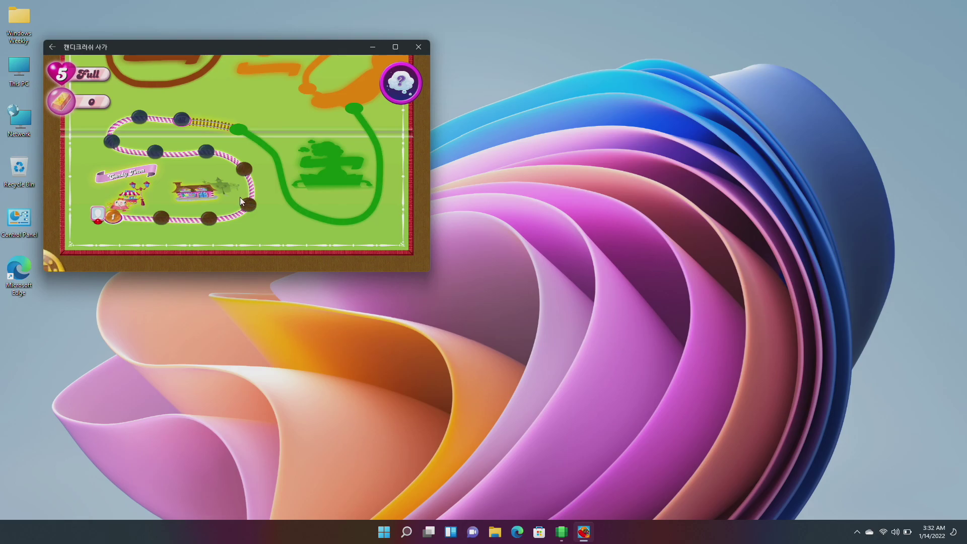
left_click(115, 213)
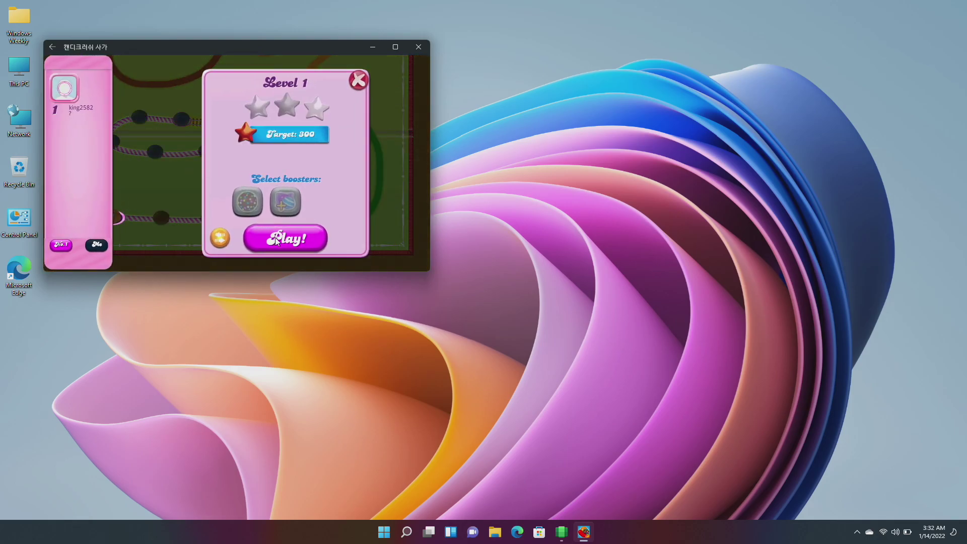
left_click(275, 240)
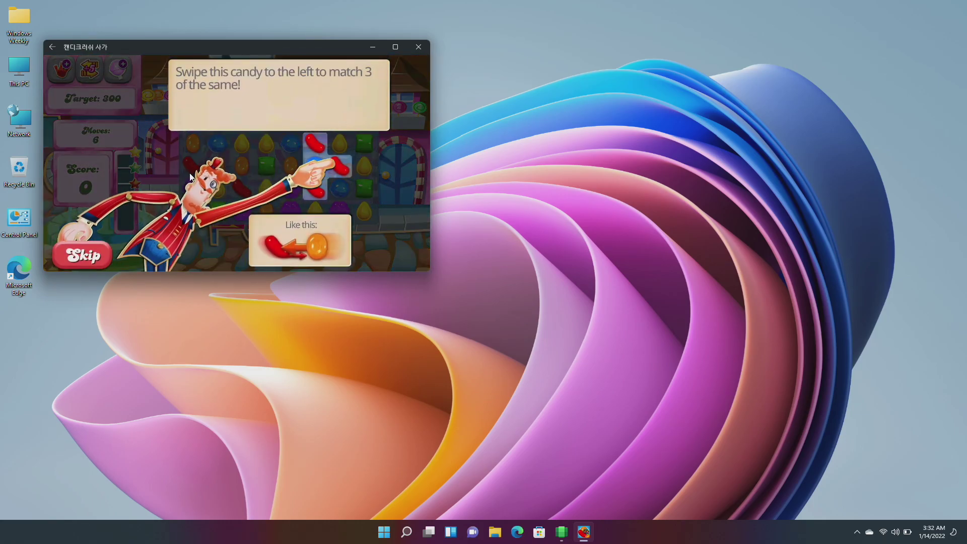
Make the tutorial swaps, dismiss the hint, and use the remaining moves to score 2960.
left_click_drag(331, 171, 299, 161)
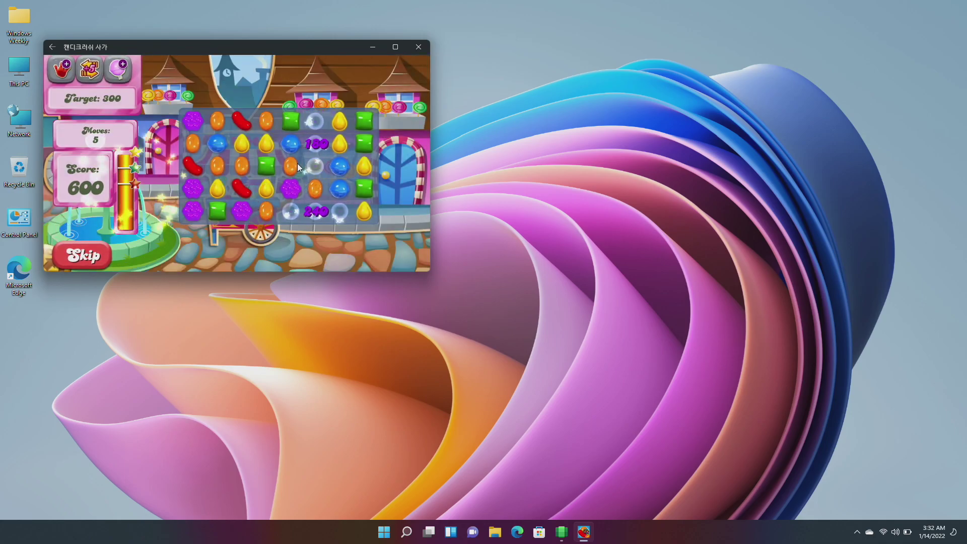
left_click_drag(290, 189, 292, 223)
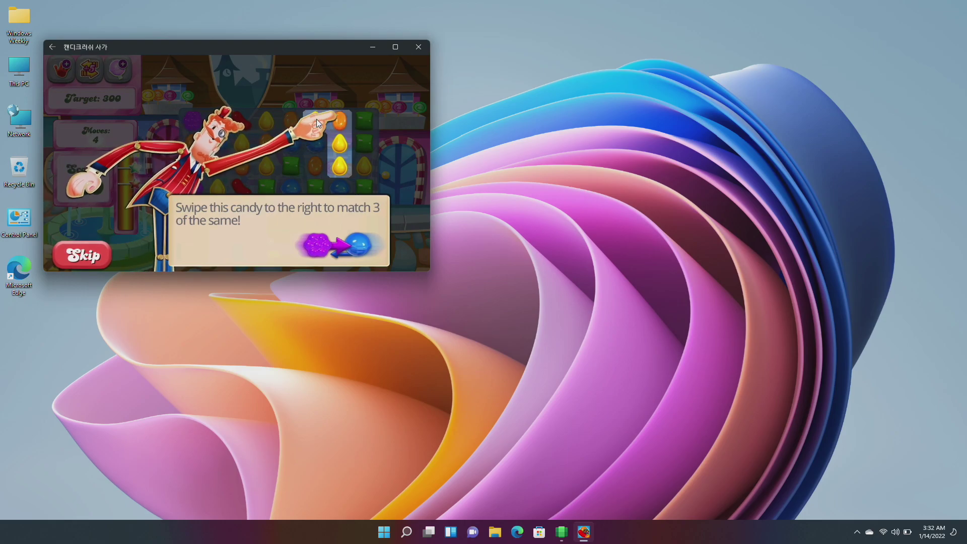
left_click_drag(318, 119, 346, 119)
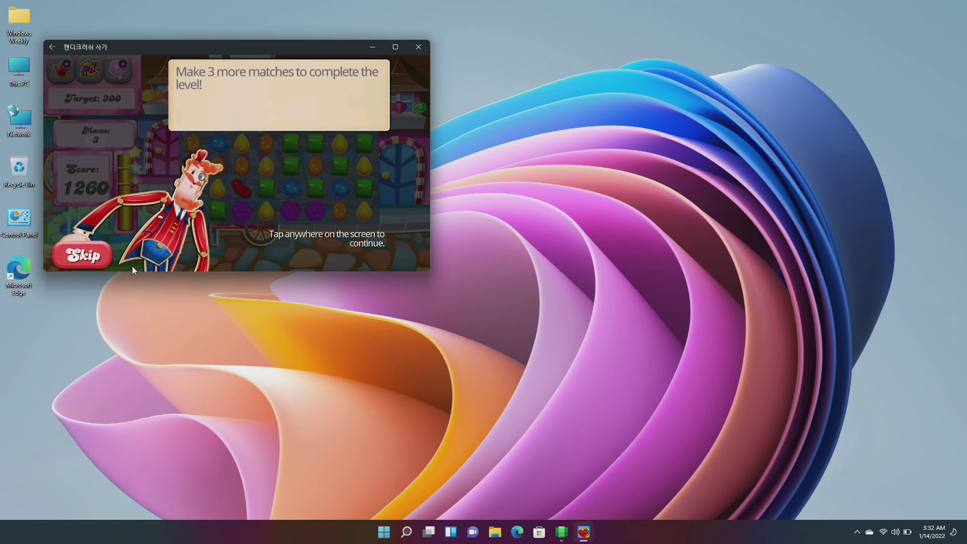
left_click(103, 255)
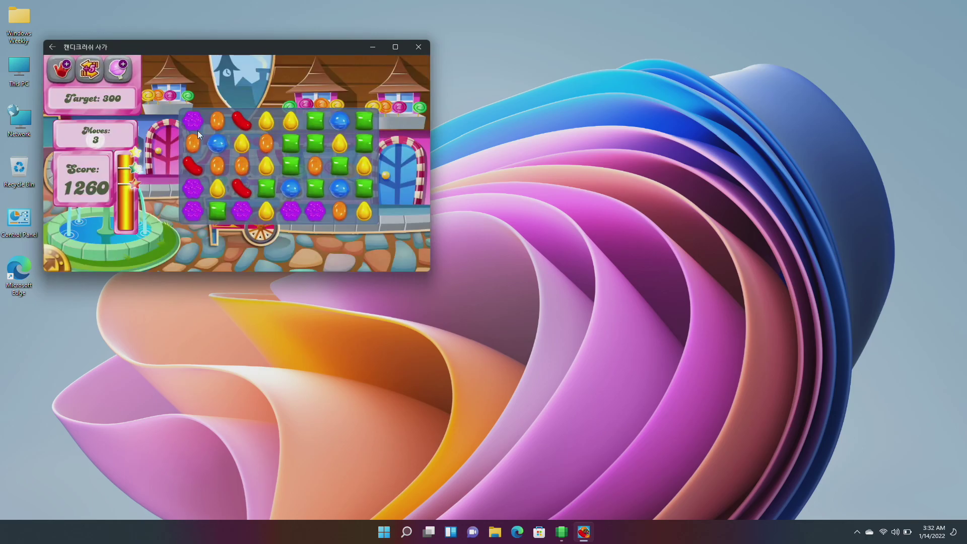
left_click_drag(237, 141, 273, 140)
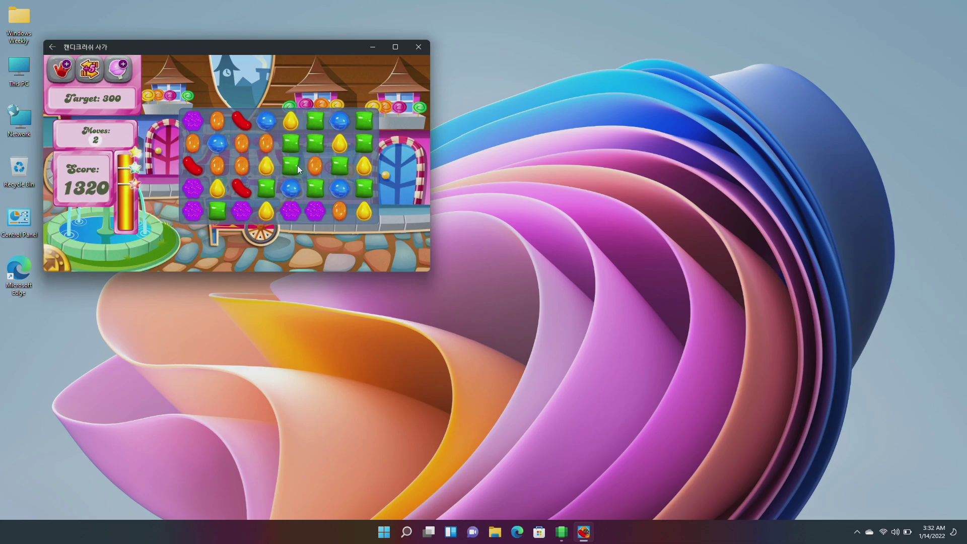
left_click_drag(312, 168, 307, 213)
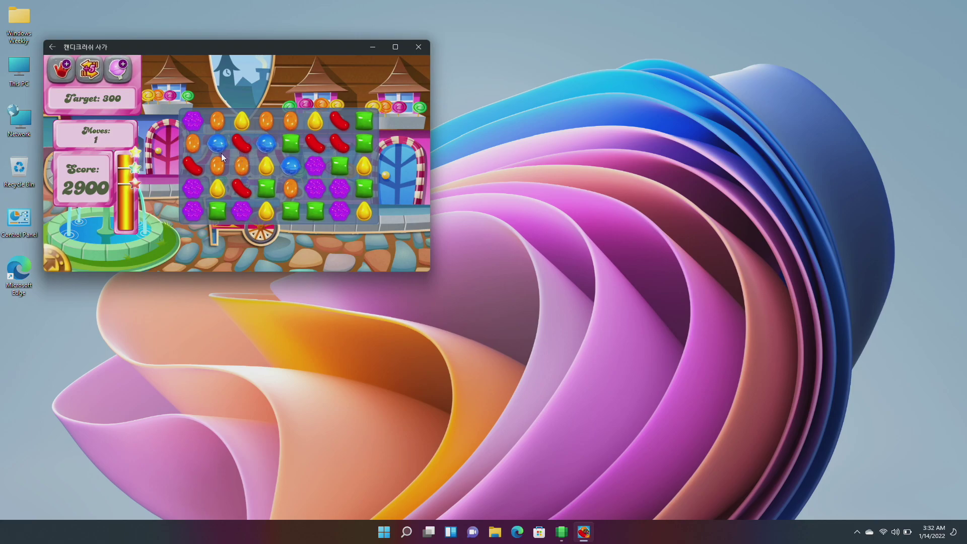
left_click_drag(193, 145, 246, 145)
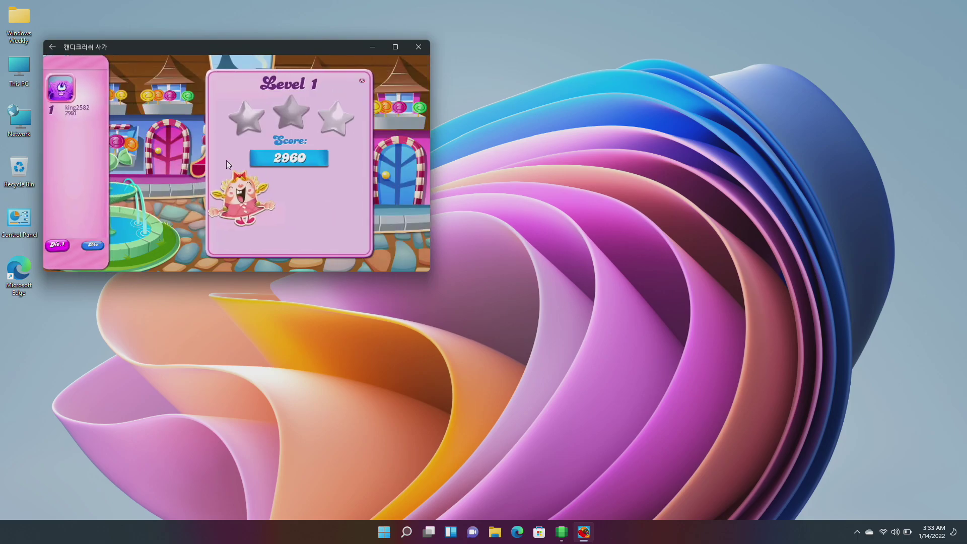
Close the three-star level 1 results popup and refresh the desktop.
left_click(304, 240)
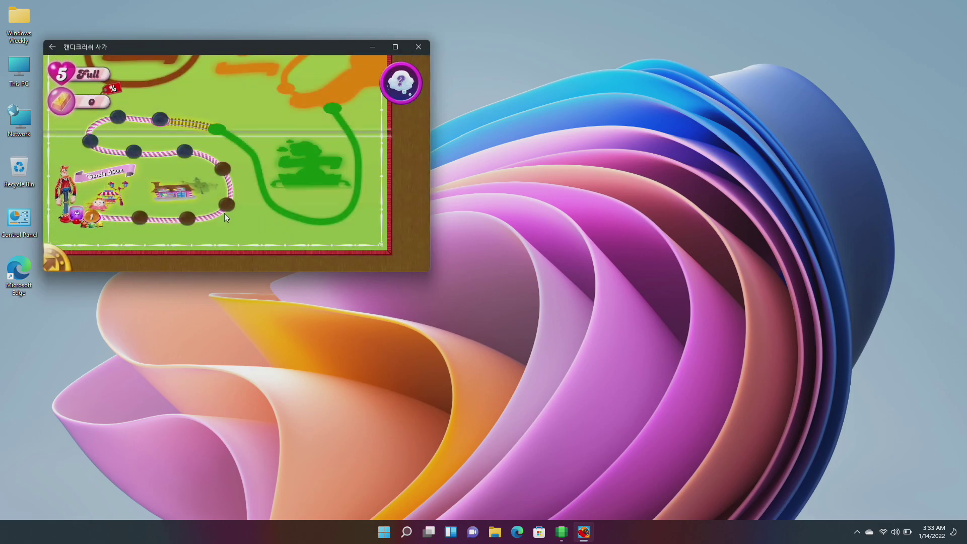
right_click(464, 47)
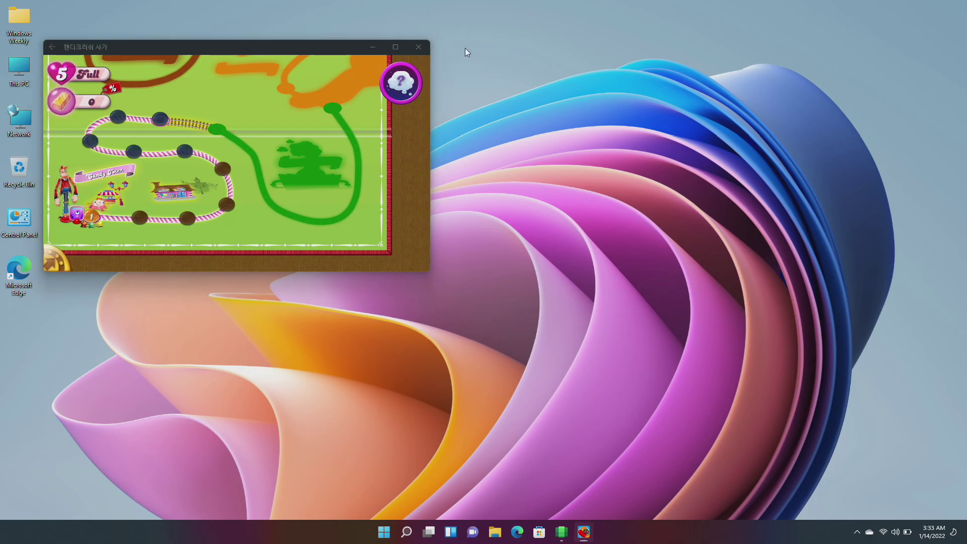
left_click(492, 94)
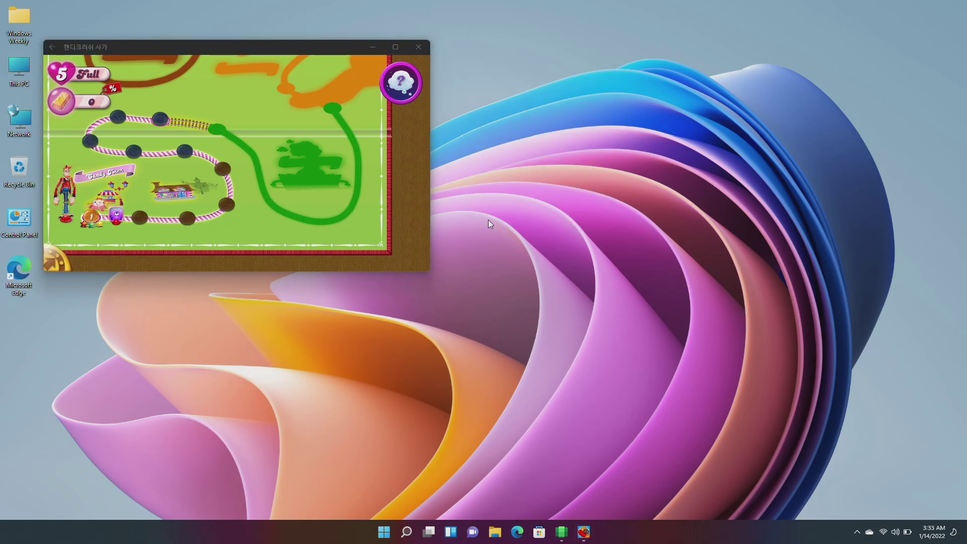